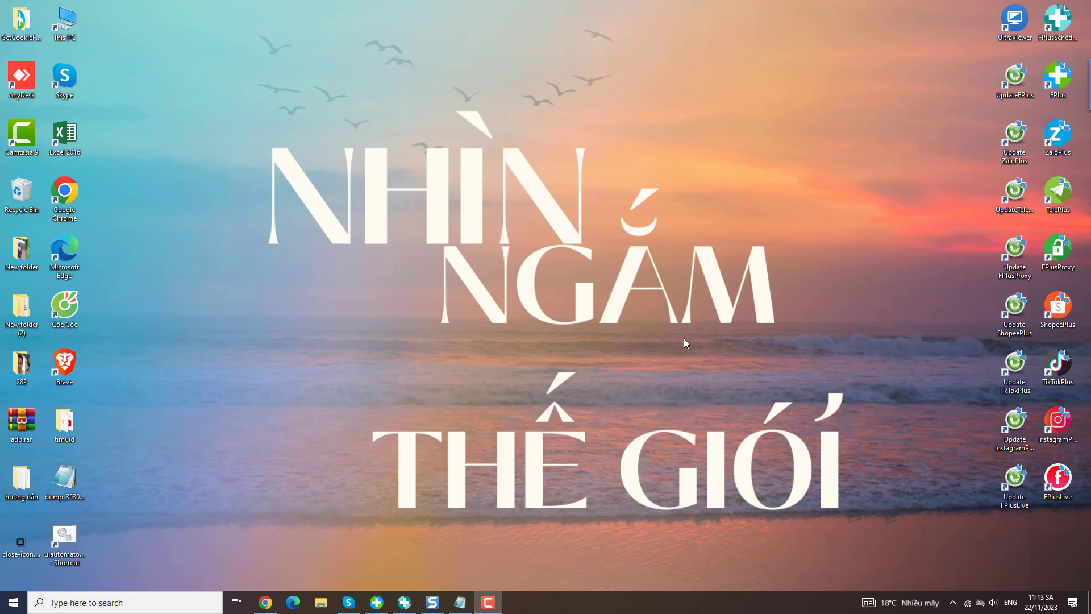
# Open FPlus, go to the FPlus Chrome account manager and clear the sample text from its account list
pyautogui.doubleClick(1059, 79)
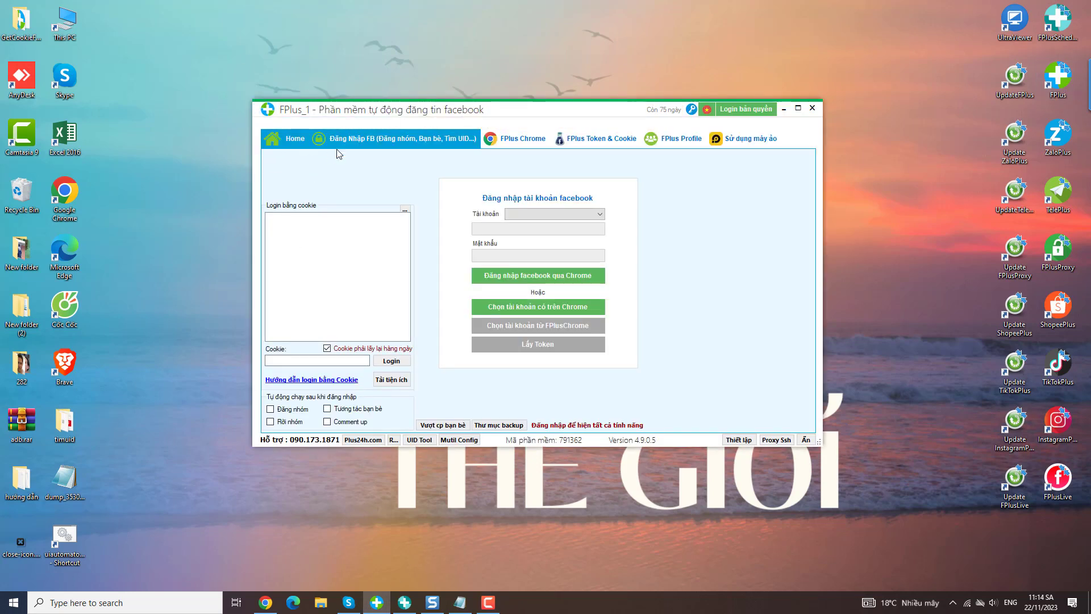
pyautogui.click(534, 142)
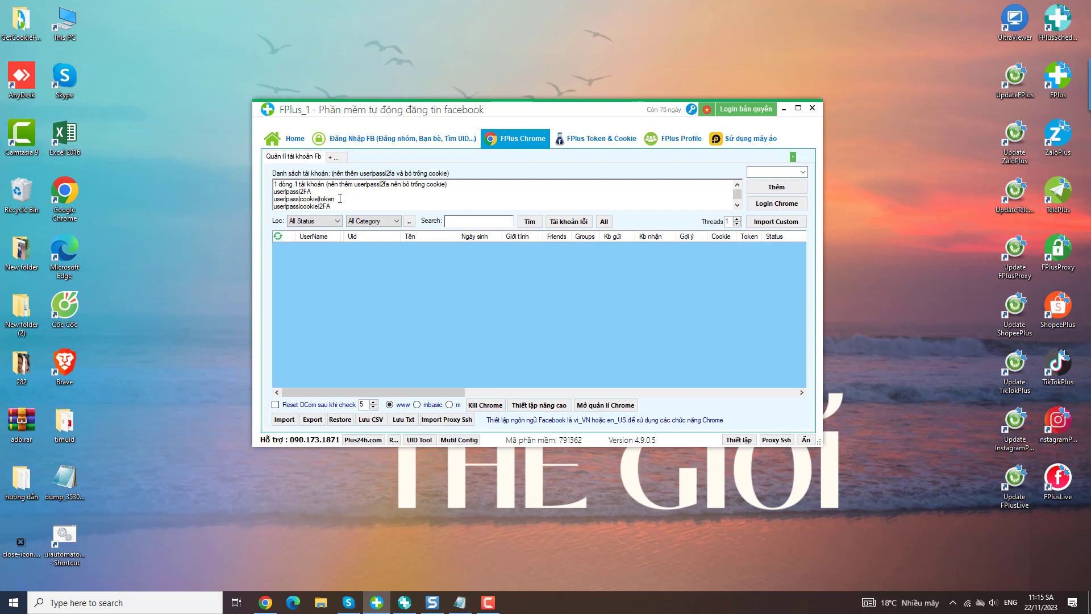
pyautogui.moveTo(348, 199); pyautogui.dragTo(358, 215)
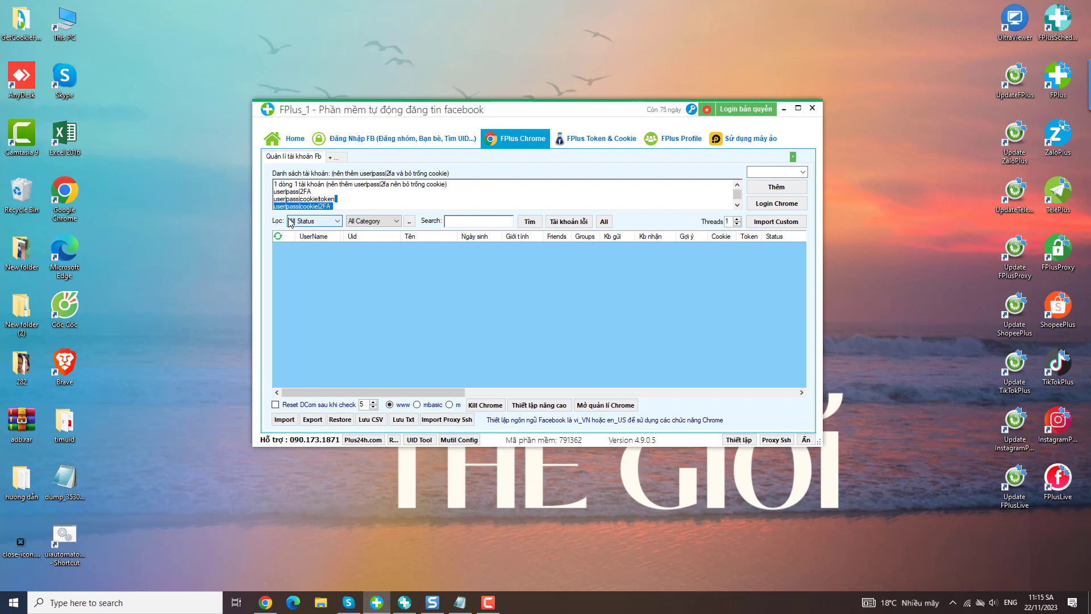
pyautogui.hotkey('ctrl', 'a')
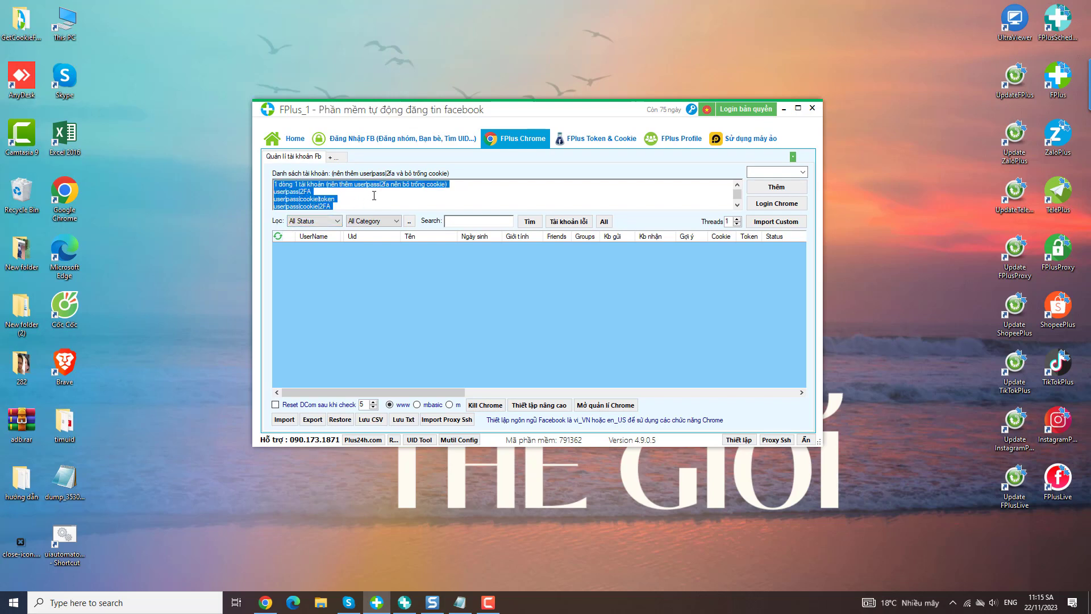
pyautogui.press('BackSpace')
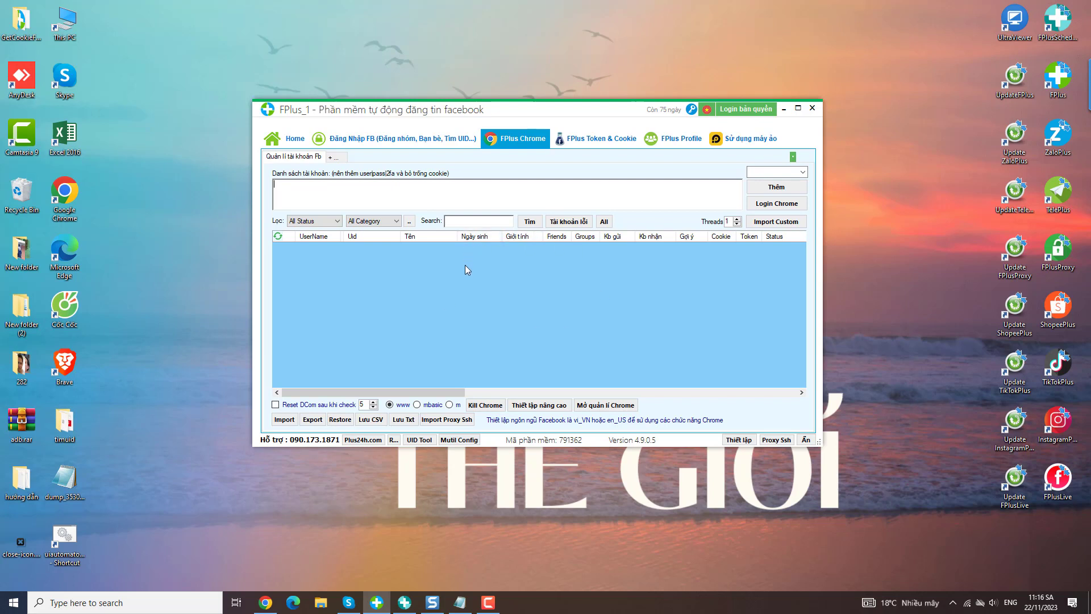
# Open the custom account import and map its first three columns to UserName, Pass and Cookie
pyautogui.click(782, 223)
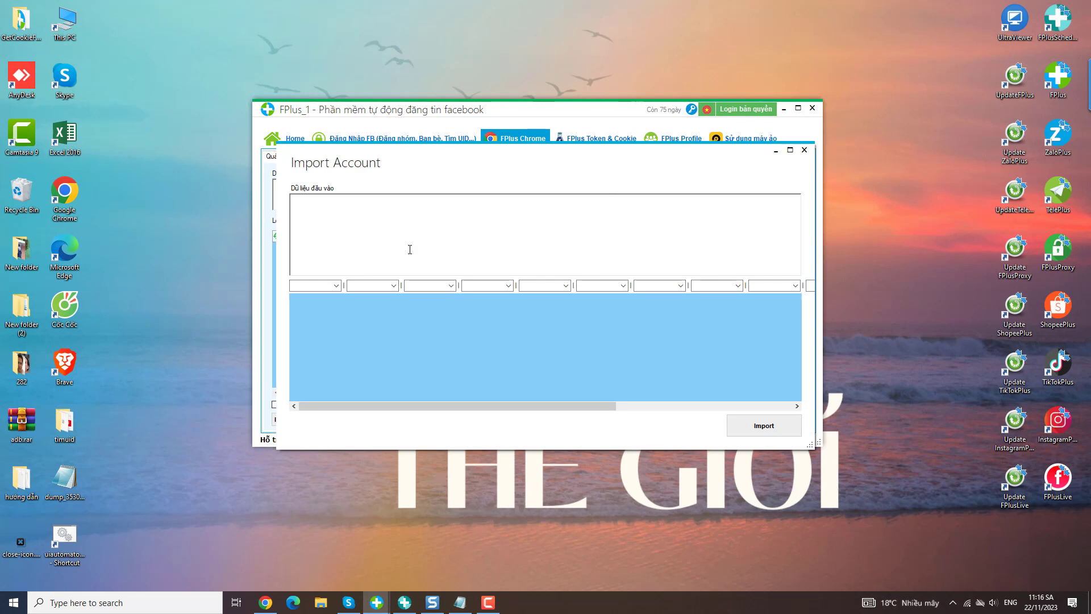
pyautogui.click(335, 286)
pyautogui.click(315, 304)
pyautogui.click(392, 286)
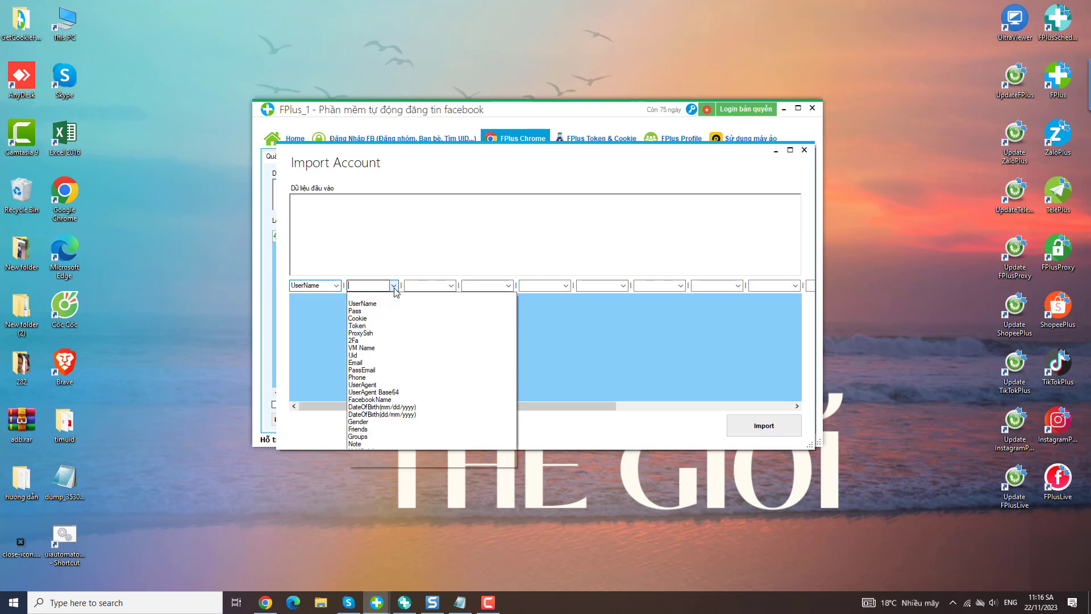
pyautogui.click(364, 311)
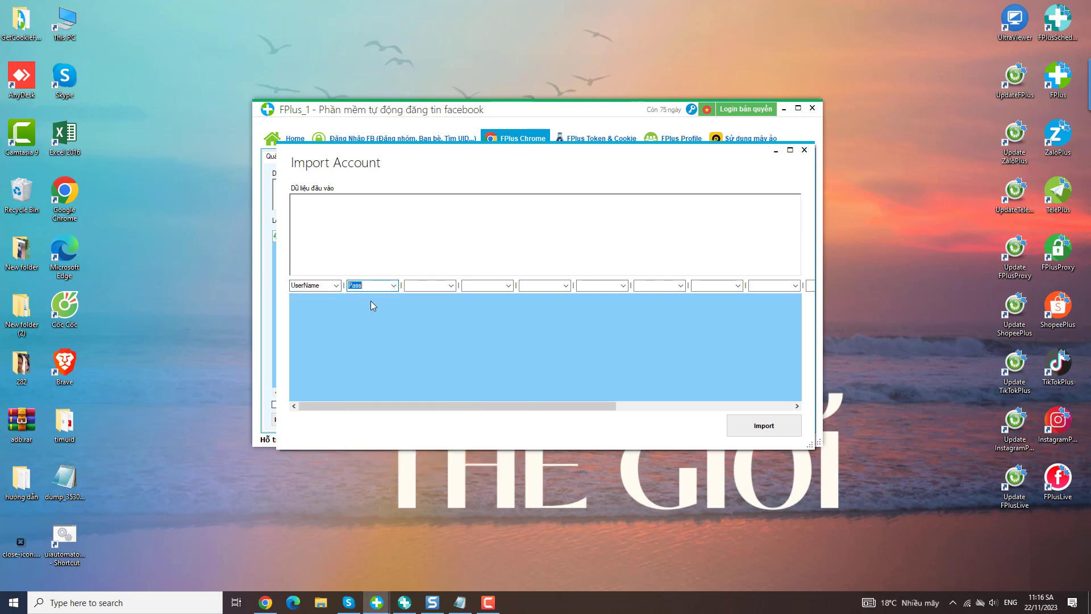
pyautogui.click(451, 285)
pyautogui.click(422, 316)
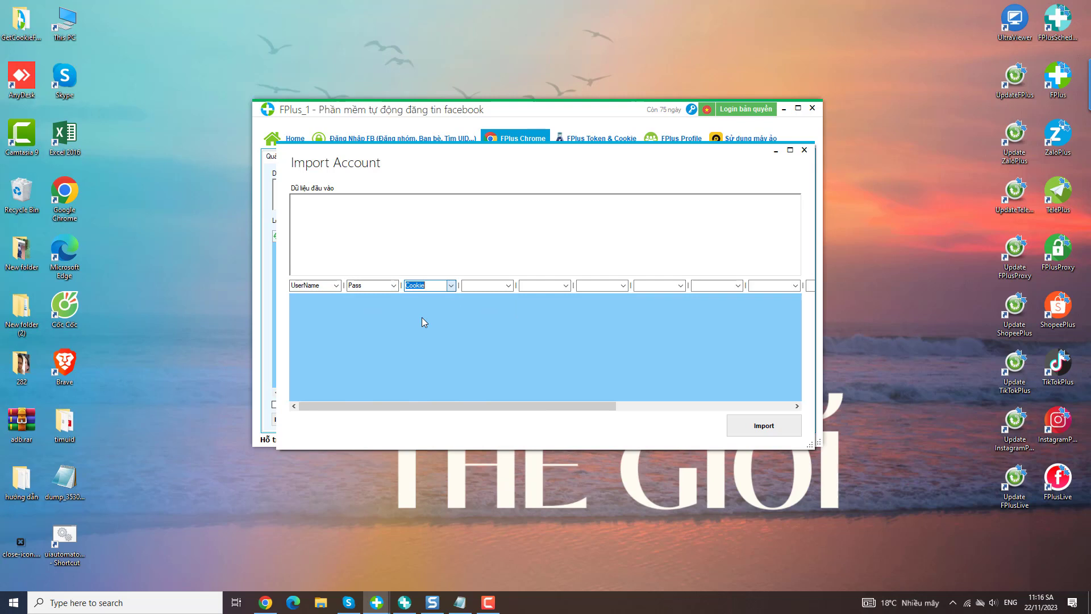
# Map the fourth, fifth and sixth import columns to 2Fa, Email and PassEmail, leaving the seventh blank
pyautogui.click(508, 285)
pyautogui.click(482, 341)
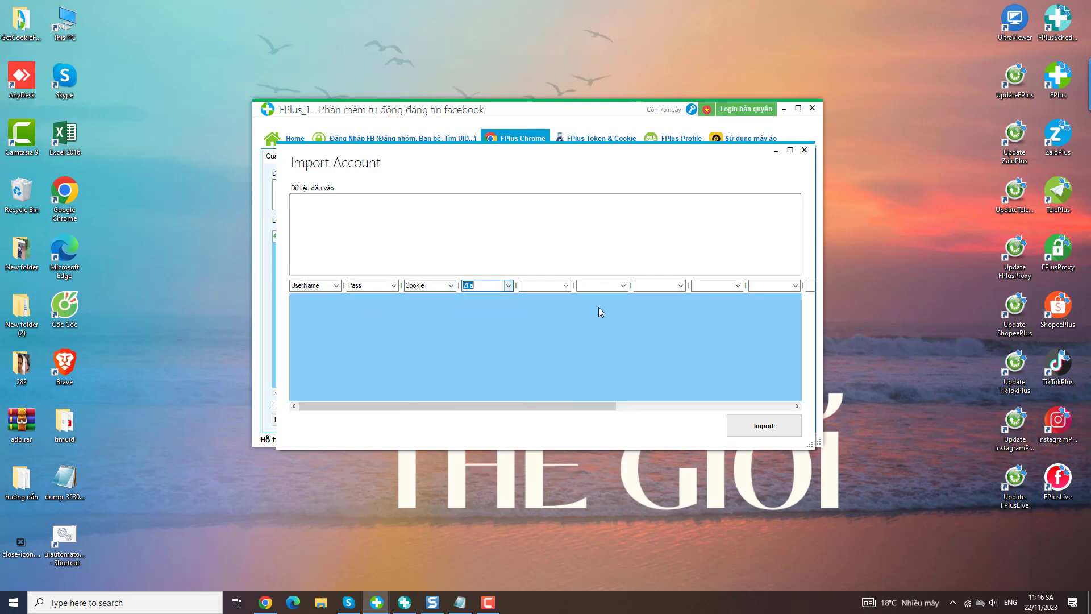
pyautogui.click(565, 285)
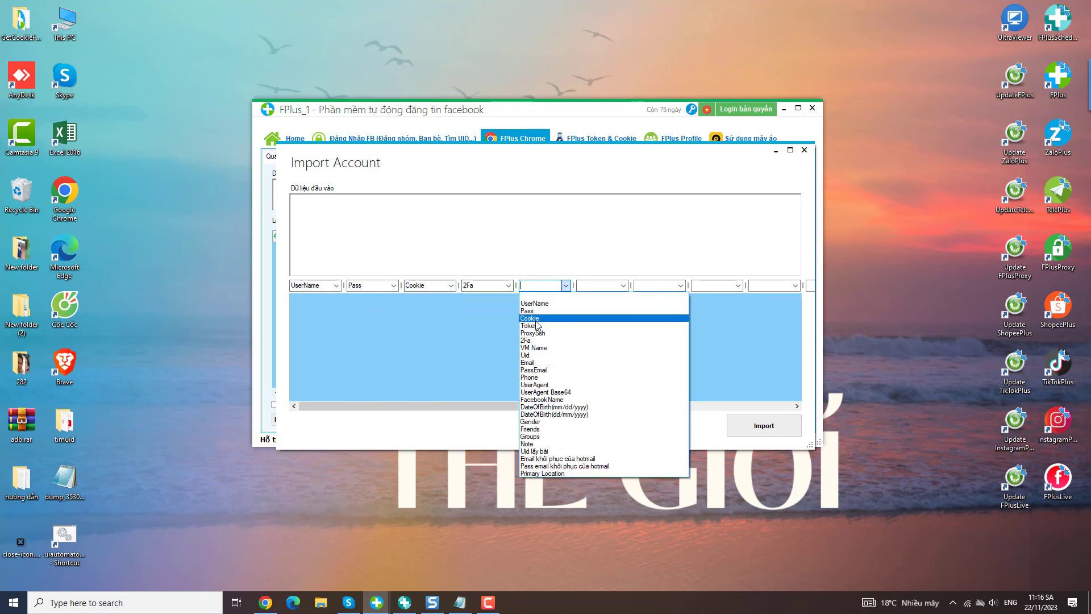
pyautogui.click(540, 362)
pyautogui.click(623, 285)
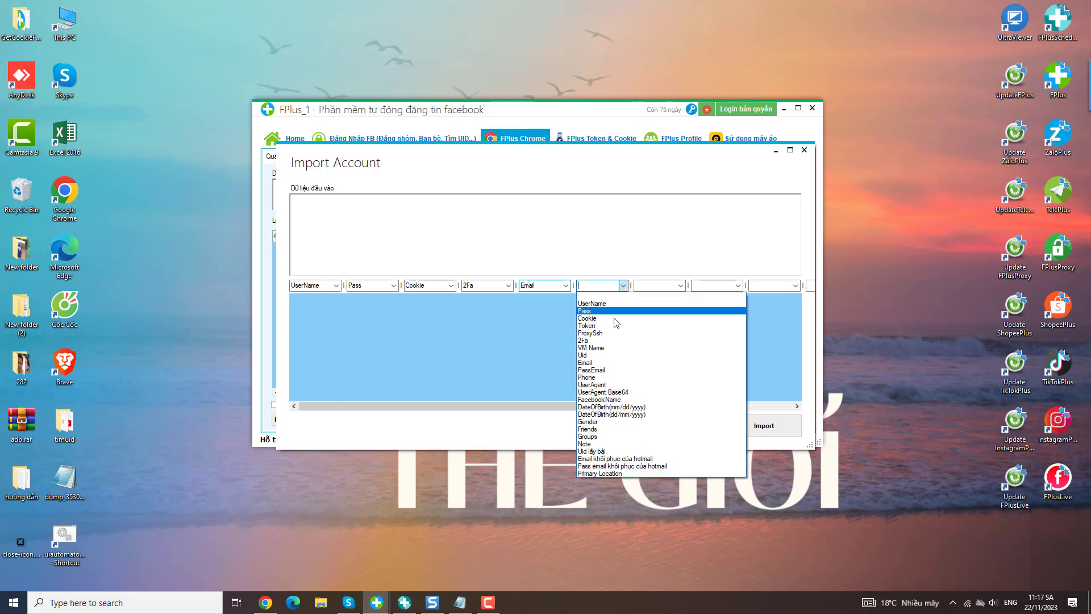
pyautogui.click(596, 371)
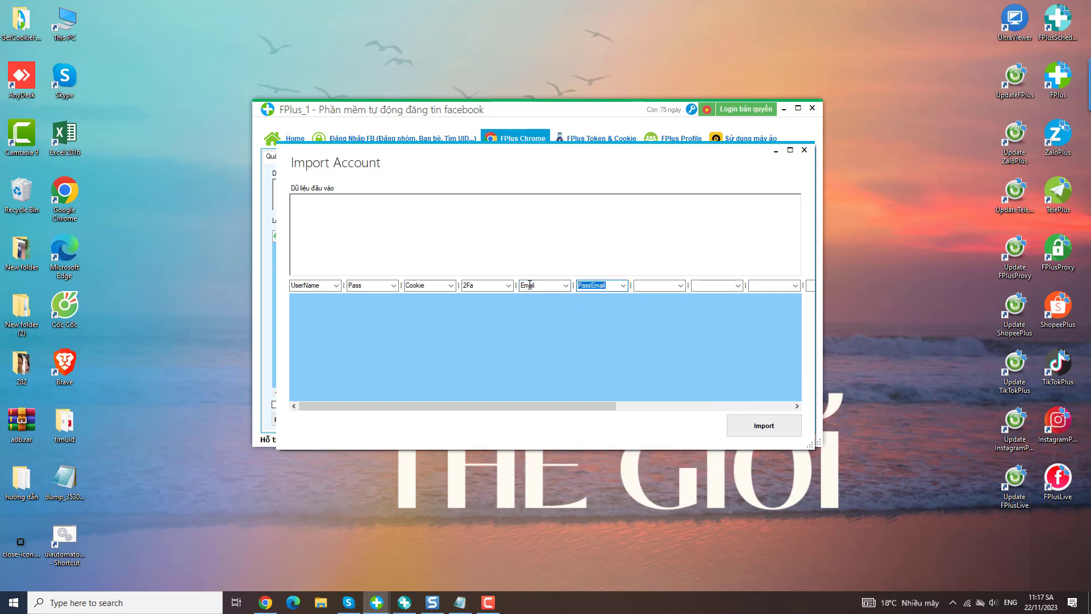
pyautogui.click(680, 286)
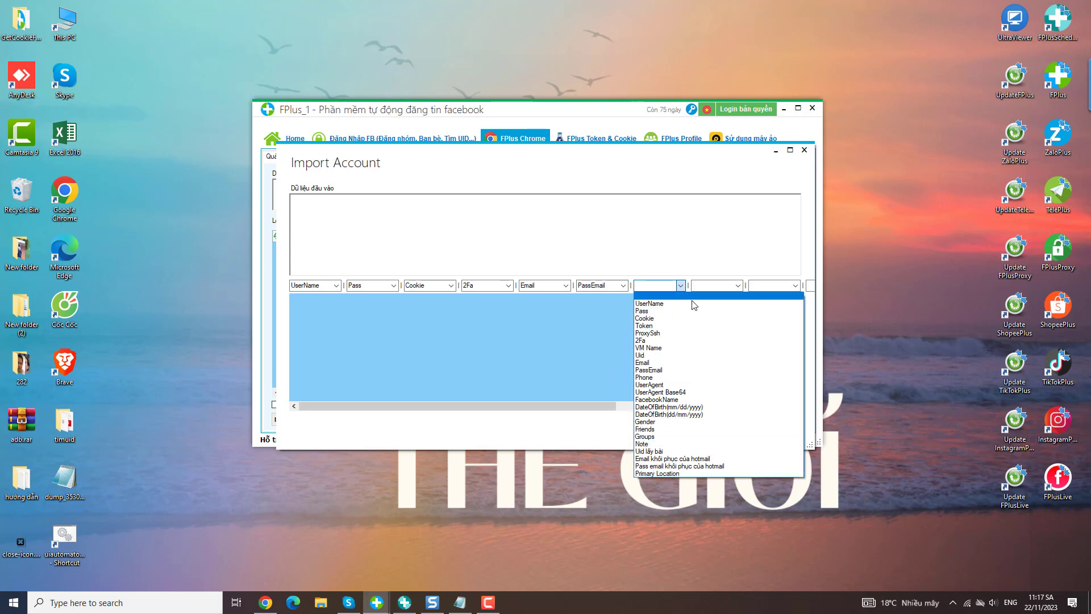
pyautogui.click(498, 355)
# Copy the two account records with passwords, 2FA keys and cookies from Notepad into the import's input data
pyautogui.click(457, 227)
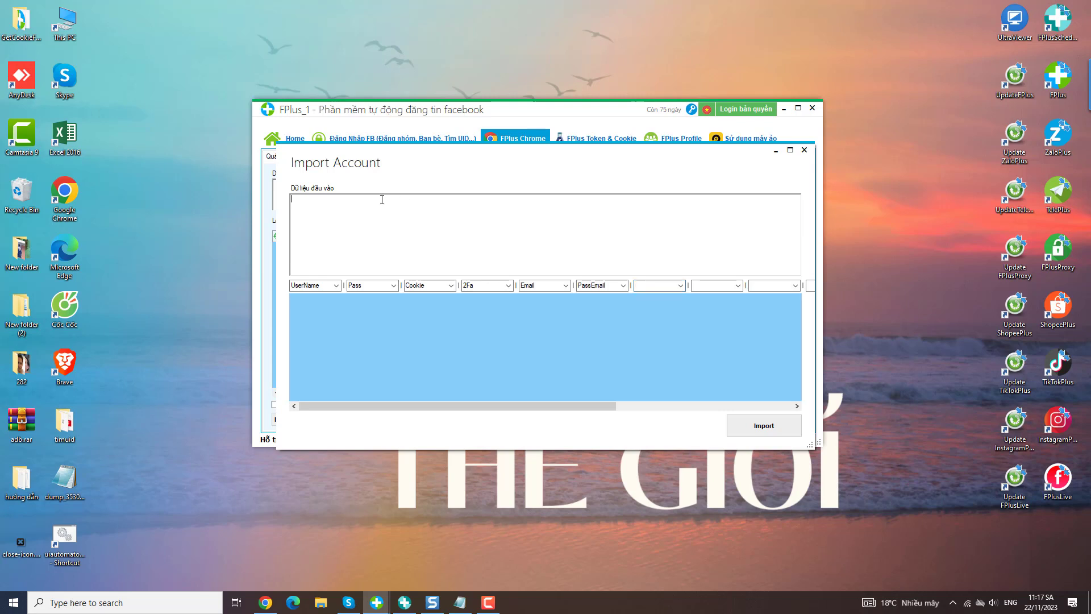
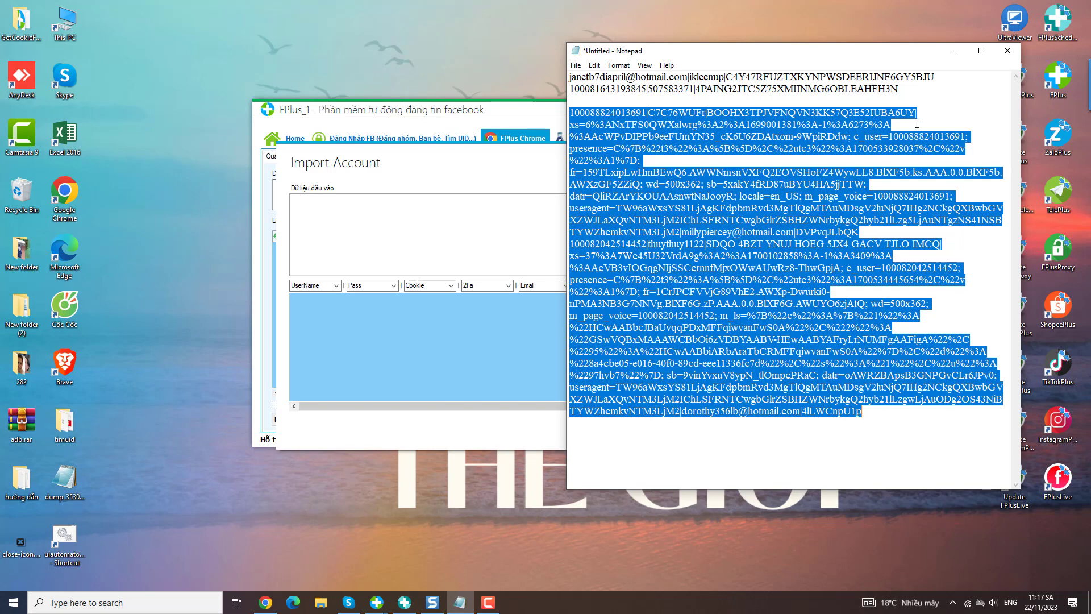
pyautogui.click(955, 50)
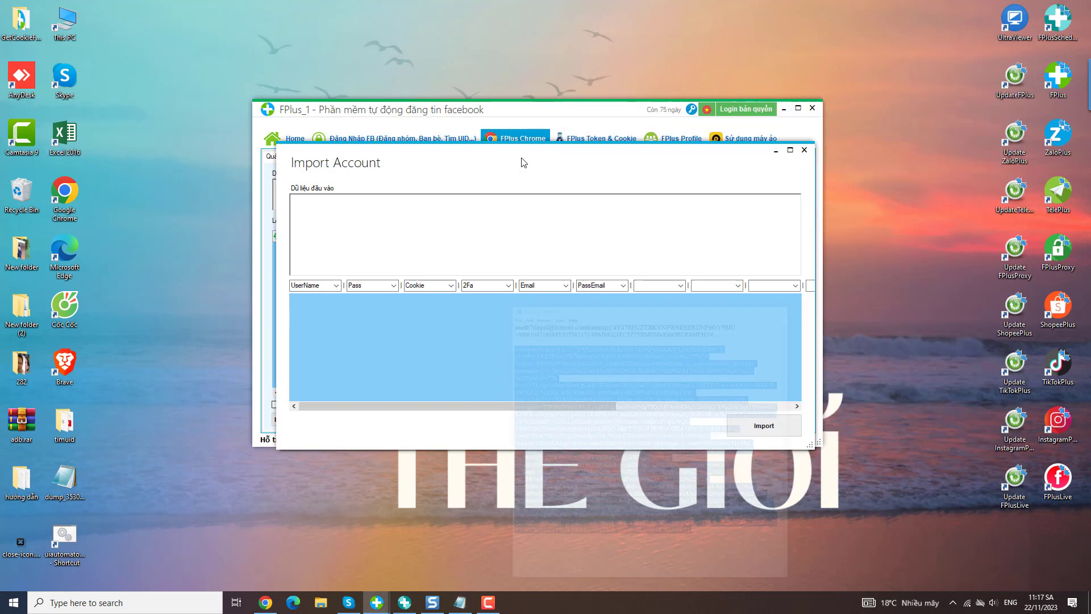
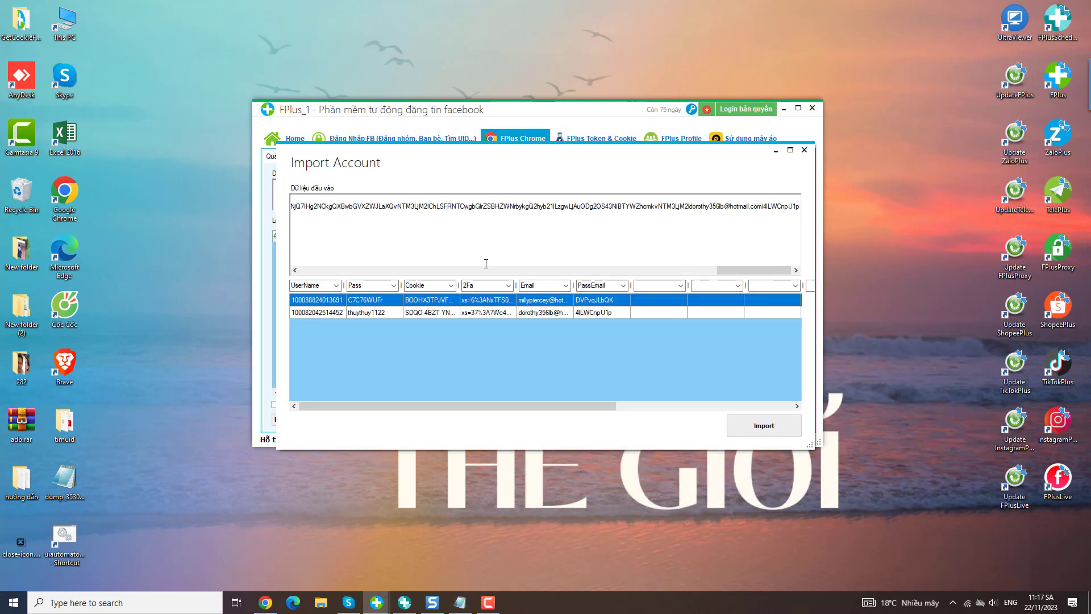
pyautogui.moveTo(739, 271); pyautogui.dragTo(303, 279)
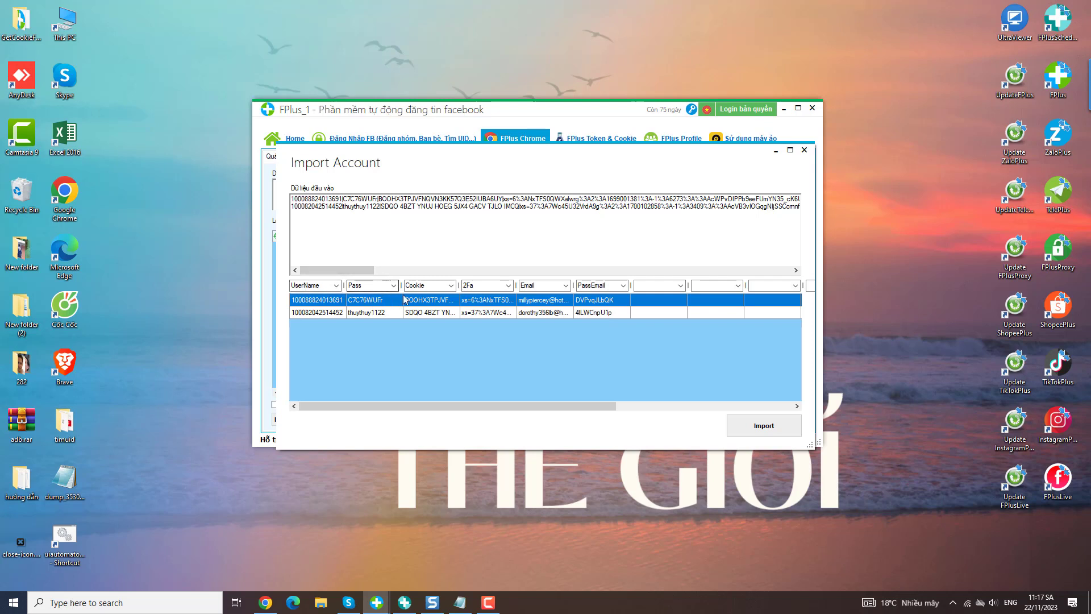
# Remap the third import column to 2Fa and the fourth to Cookie, and import the accounts
pyautogui.click(452, 286)
pyautogui.click(425, 343)
pyautogui.click(508, 285)
pyautogui.click(483, 336)
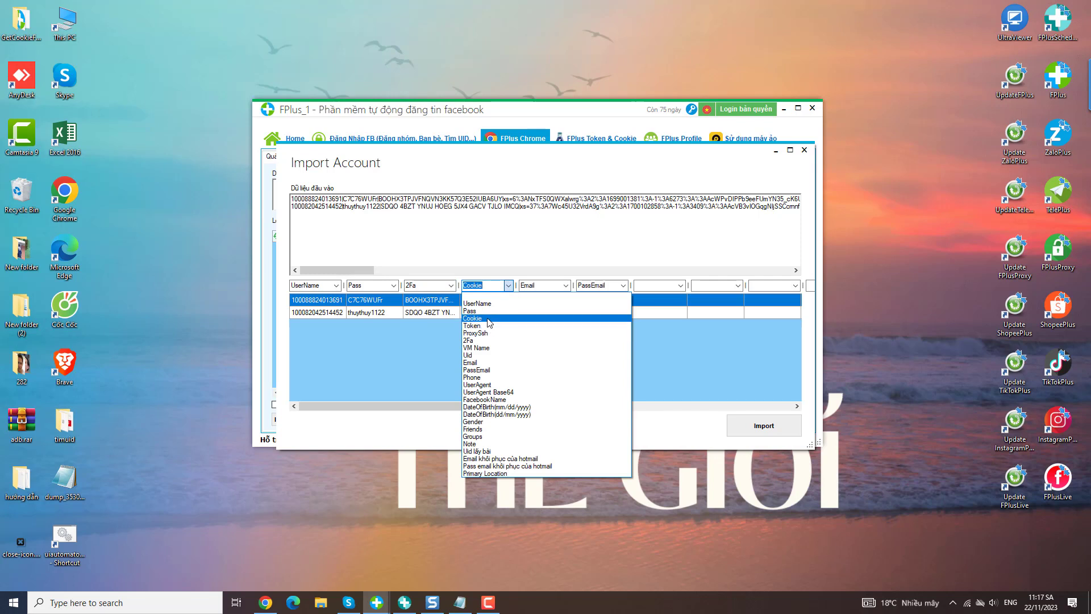
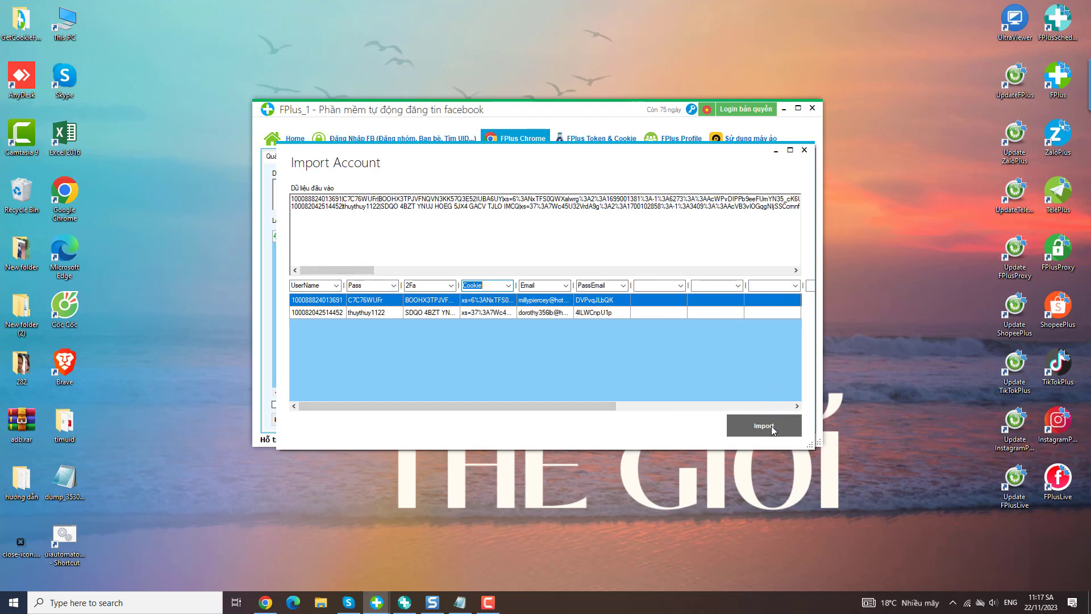
pyautogui.click(764, 426)
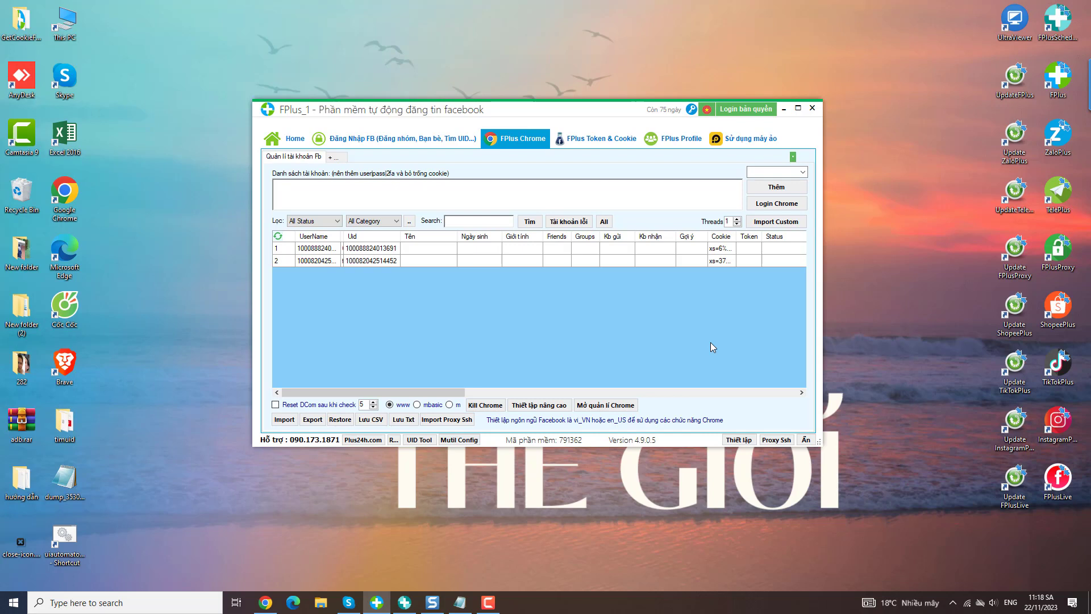
# Enter two more accounts' usernames, passwords and 2FA keys in the account list and add them without a user agent option
pyautogui.click(802, 172)
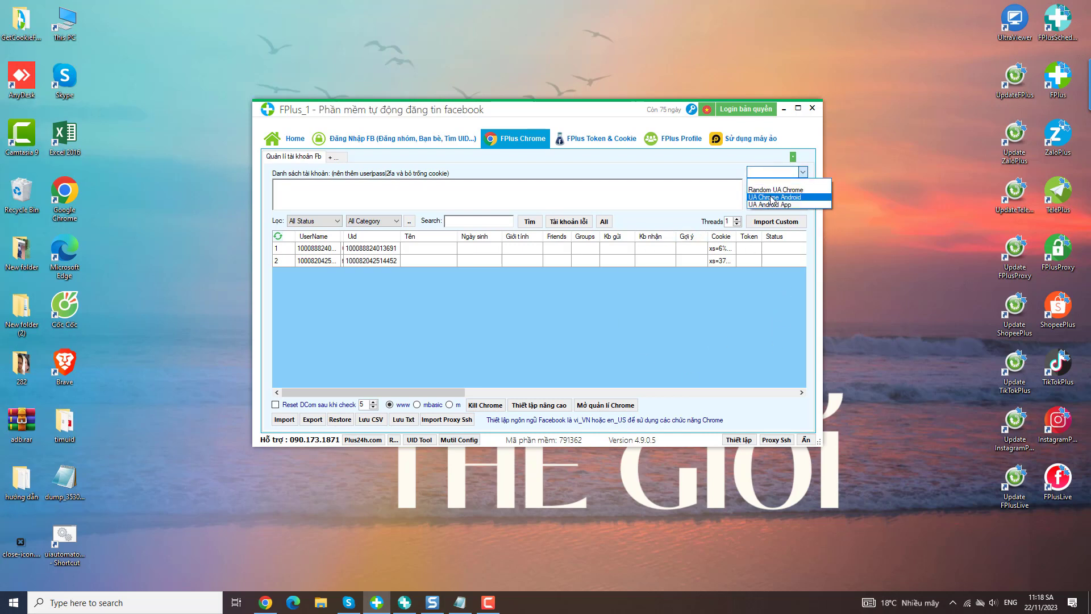
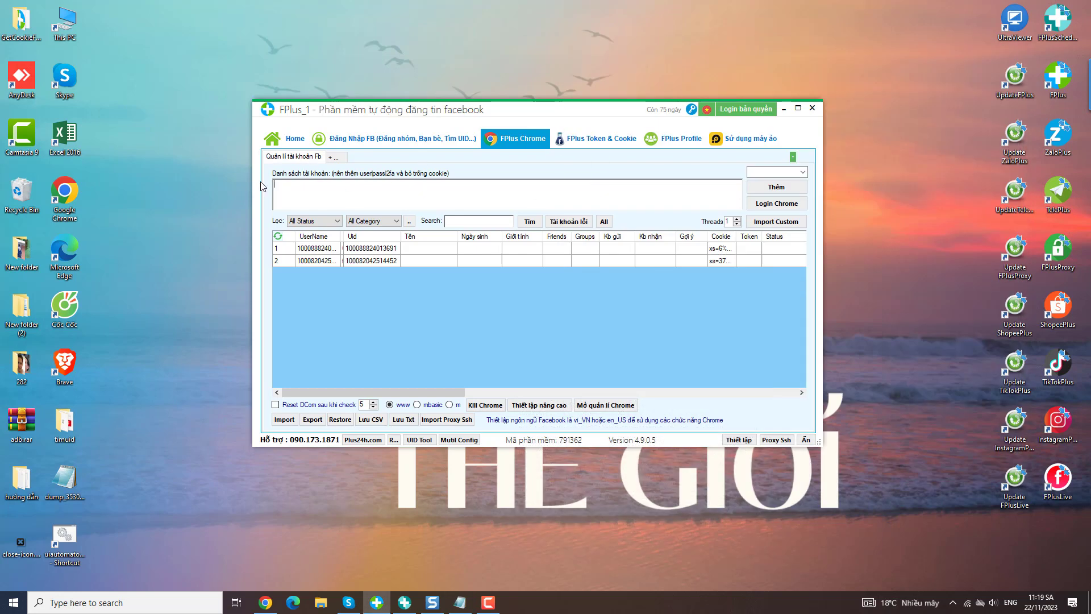
pyautogui.click(338, 189)
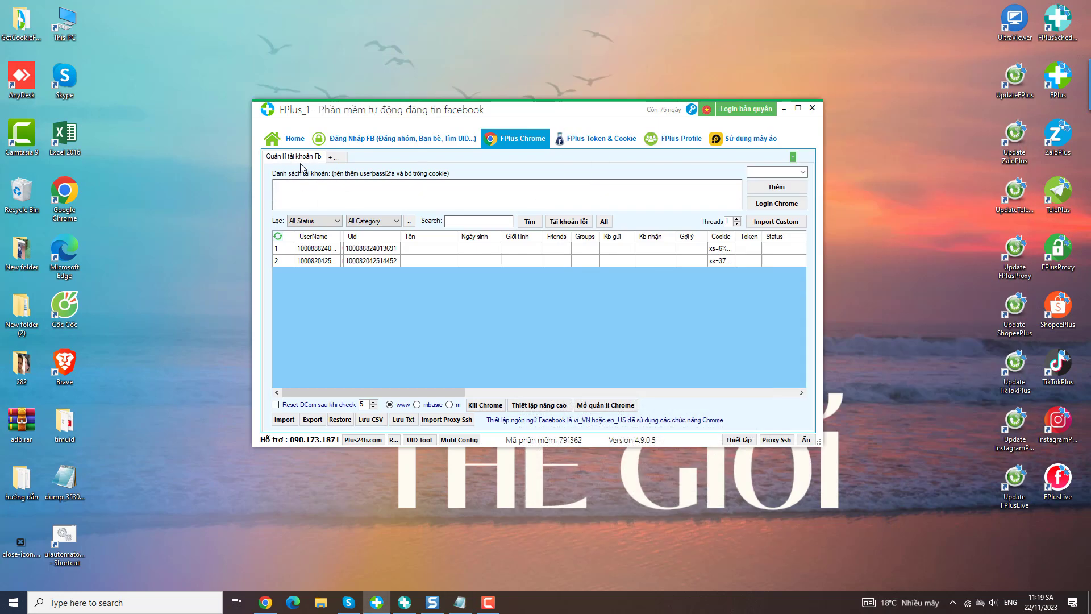
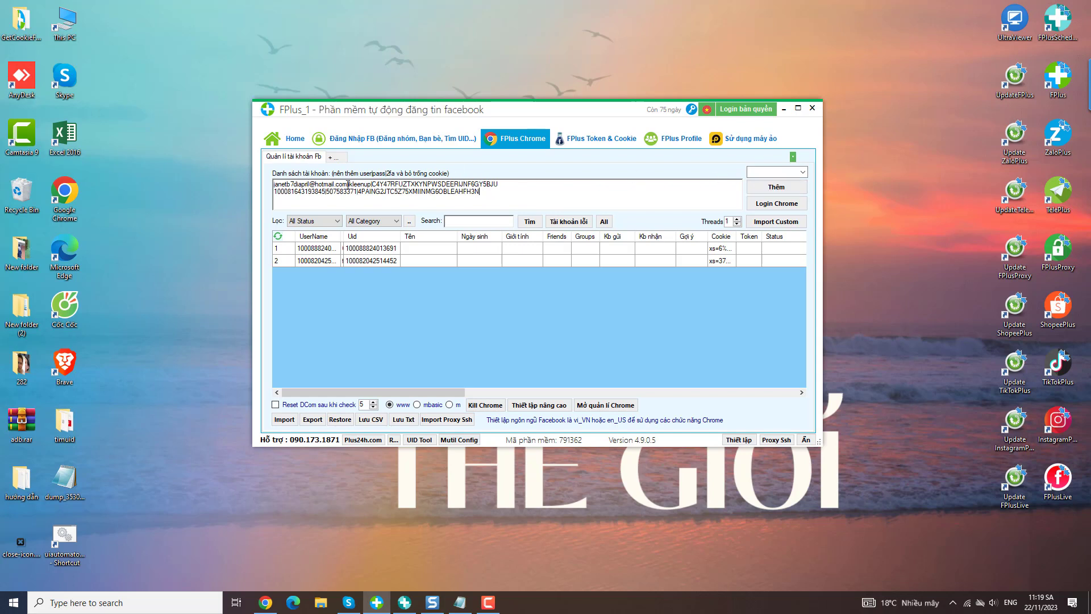
pyautogui.moveTo(348, 183); pyautogui.dragTo(273, 191)
pyautogui.click(776, 189)
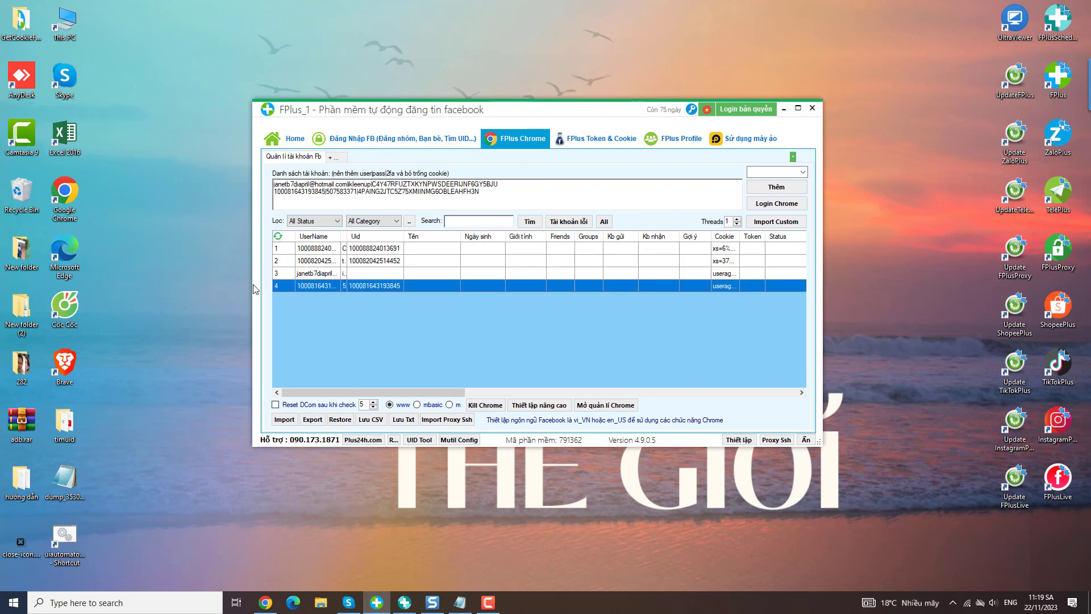
# Select all four accounts and examine their check and login options and the features available to run on them
pyautogui.keyDown('shift'); pyautogui.click(363, 248); pyautogui.keyUp('shift')
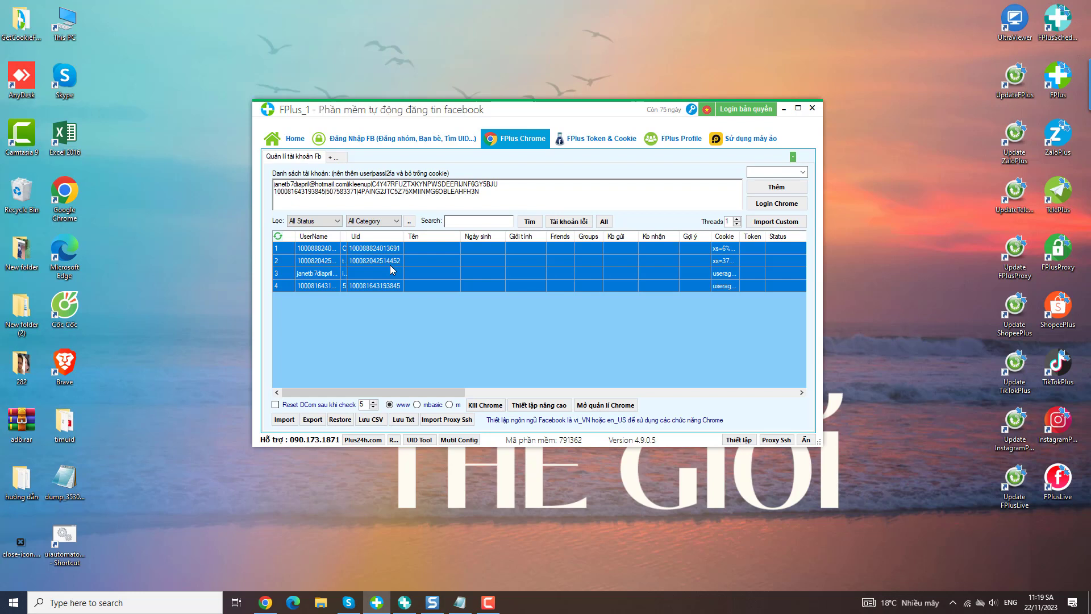
pyautogui.rightClick(391, 267)
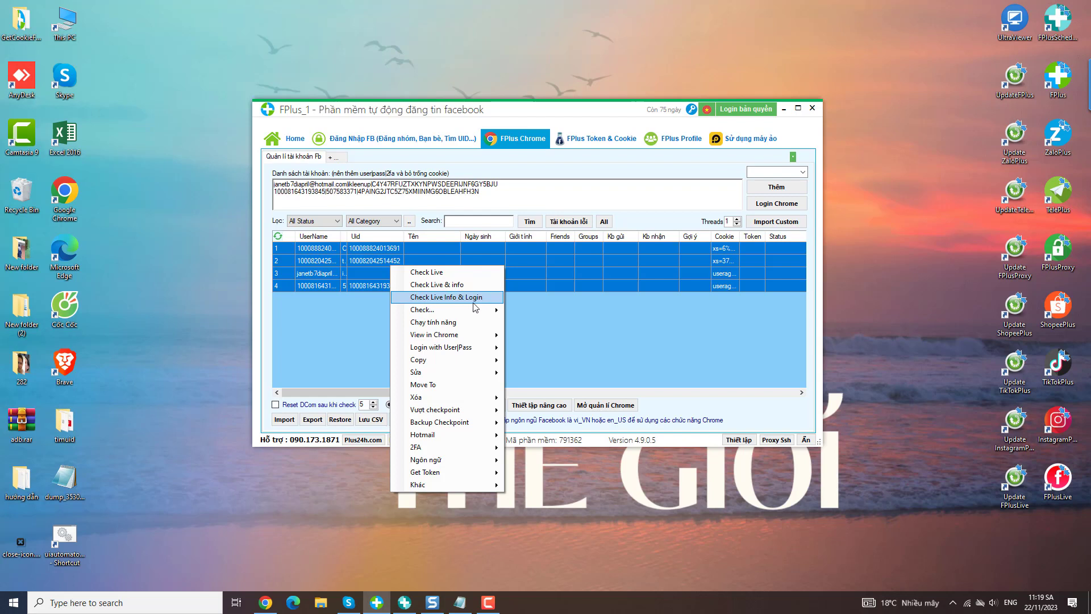
pyautogui.moveTo(473, 349)
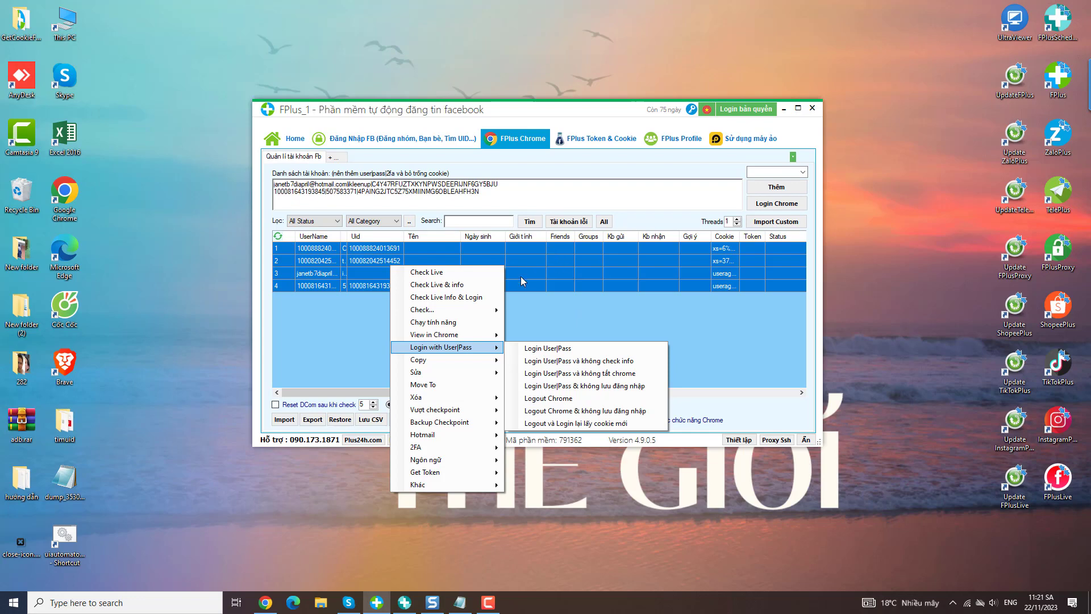
pyautogui.click(438, 323)
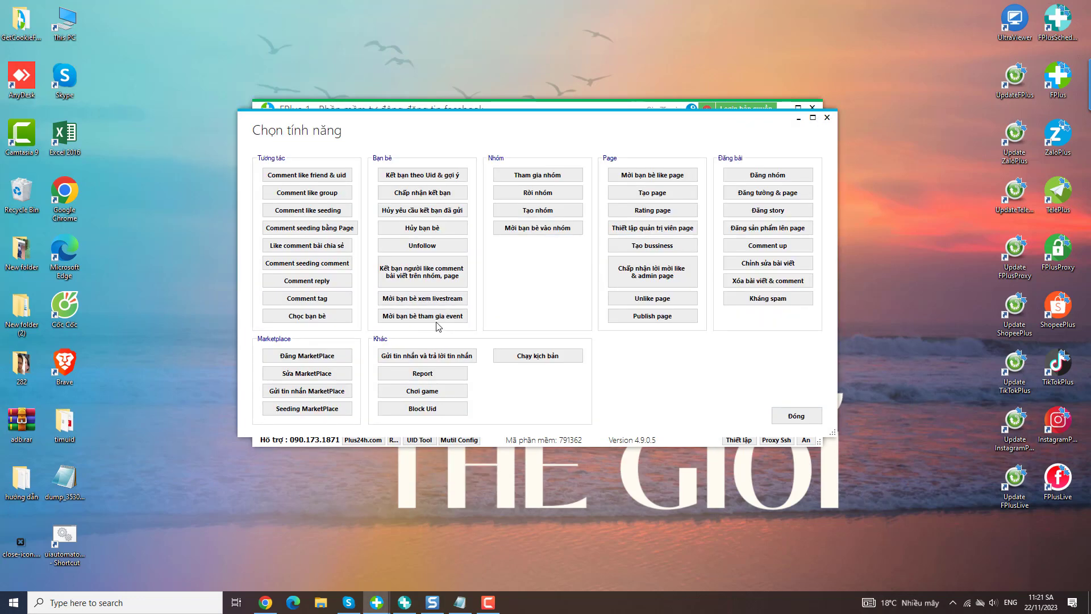
pyautogui.click(832, 108)
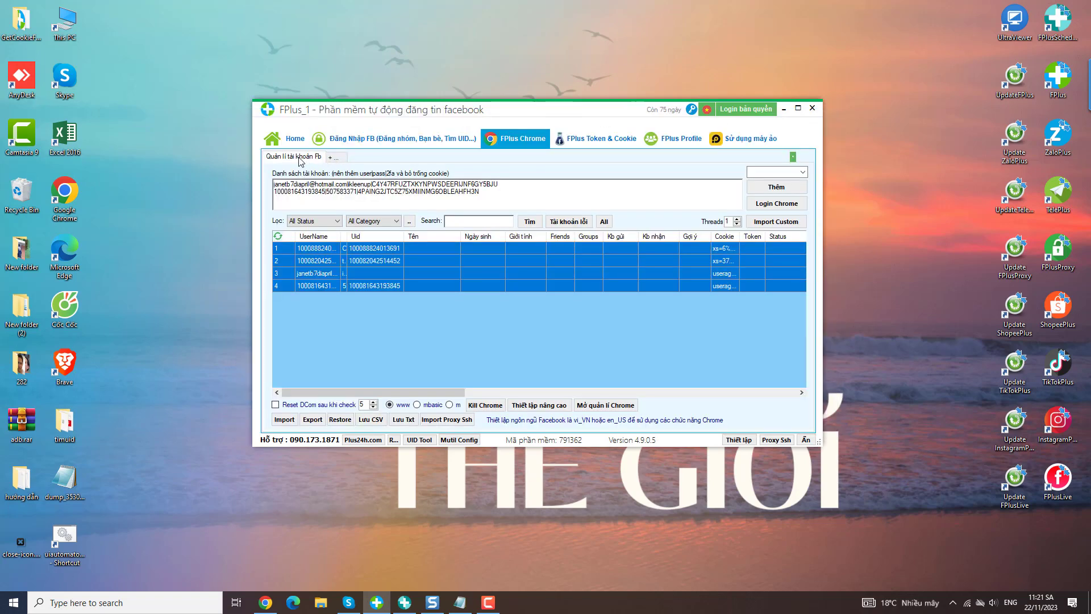
# Open the Chạy kịch bản feature, view its account selection list without choosing any, and return to account management
pyautogui.click(333, 158)
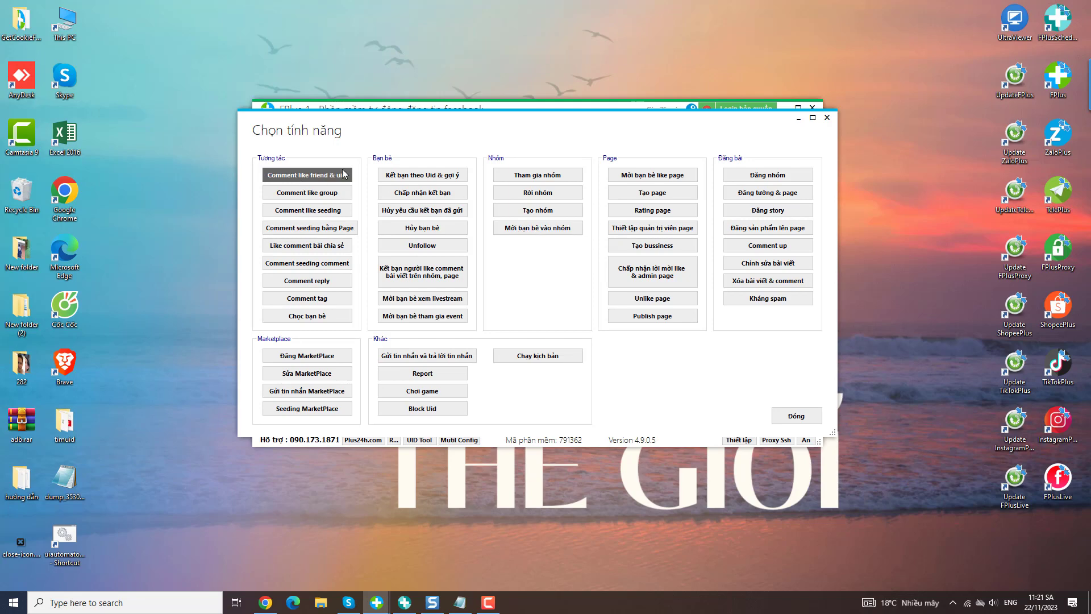
pyautogui.click(529, 358)
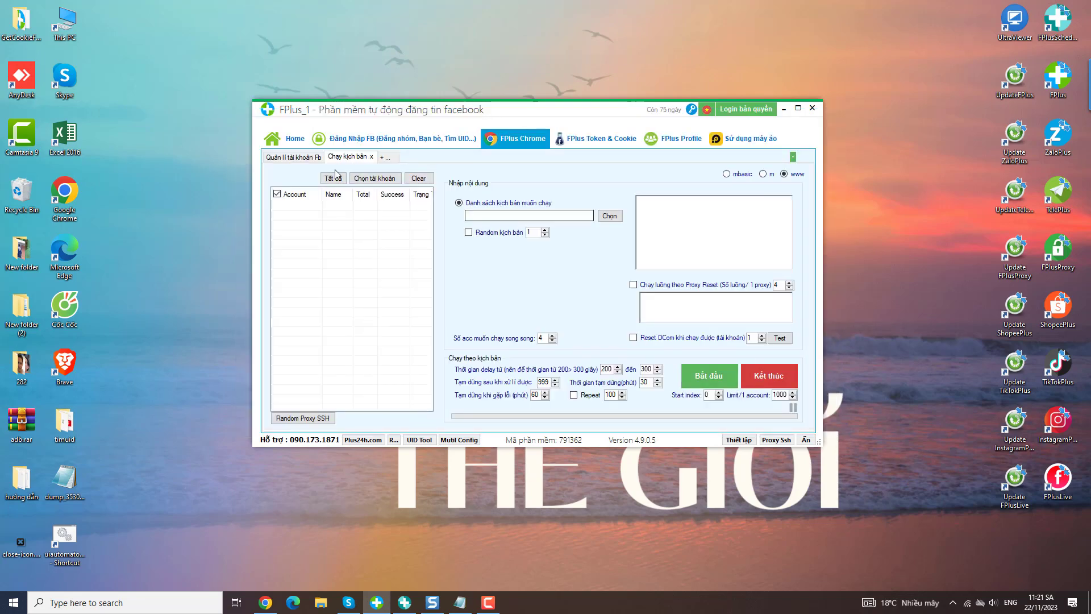
pyautogui.click(384, 181)
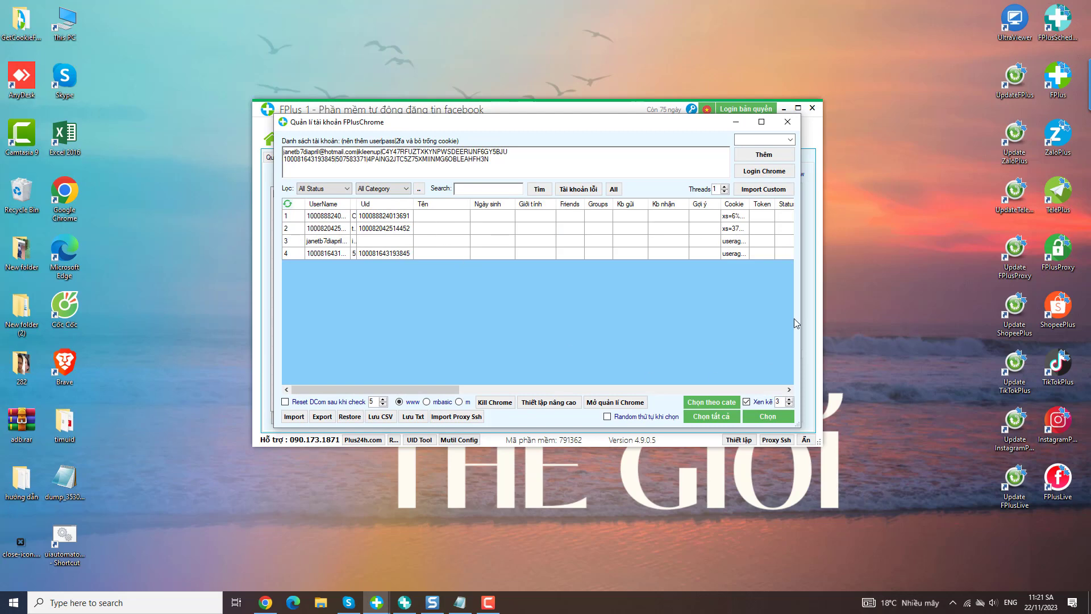
pyautogui.click(787, 122)
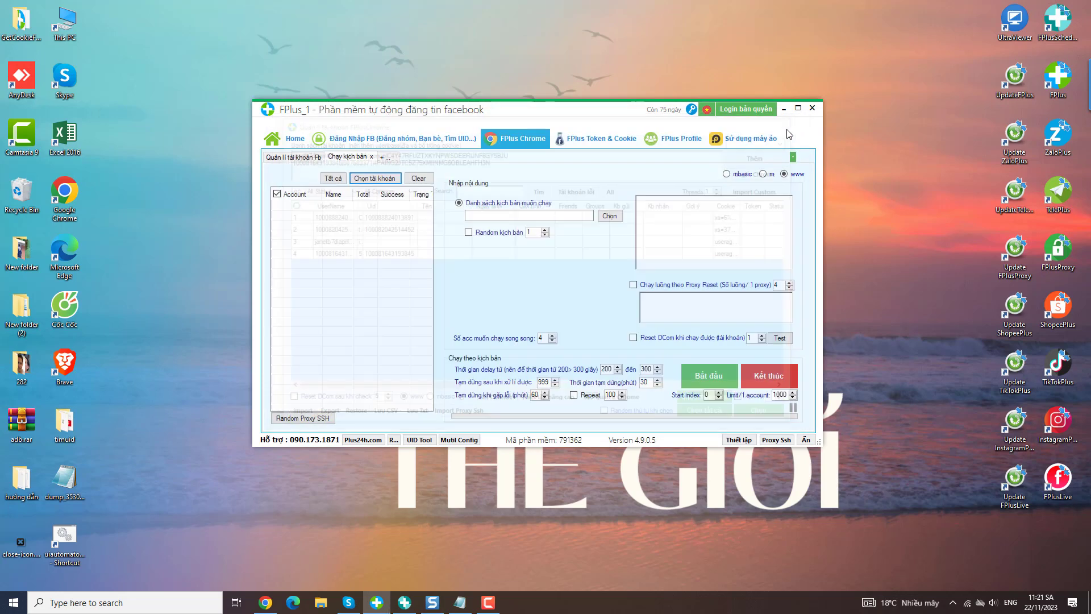
pyautogui.click(278, 159)
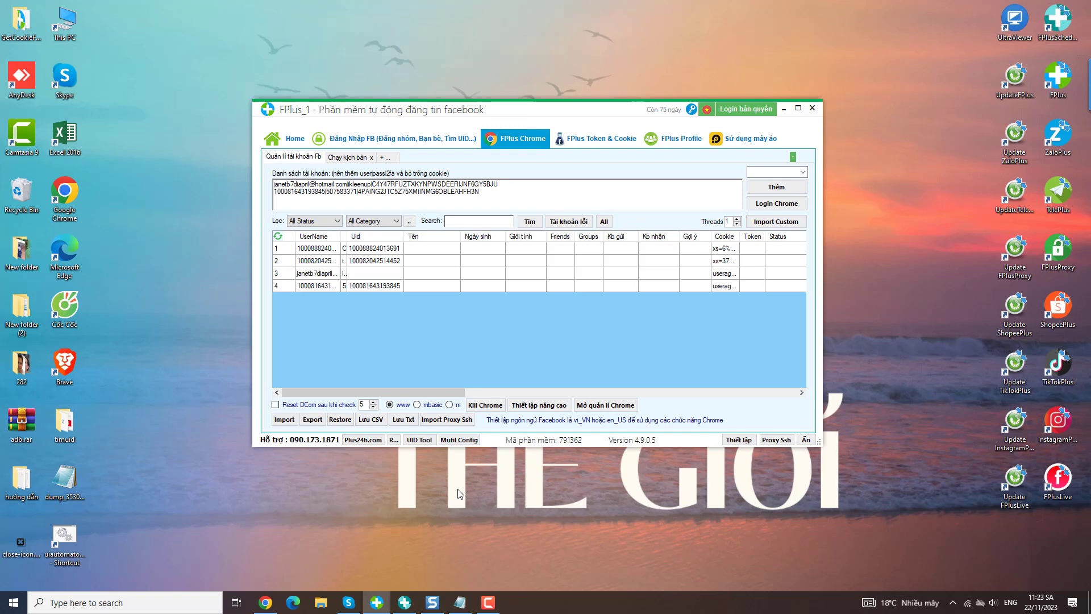
# Enable FingerprintSpoofing and Import cookie khi bị logout in the advanced settings, keep Xóa cache khi đóng chrome on, and save
pyautogui.click(550, 407)
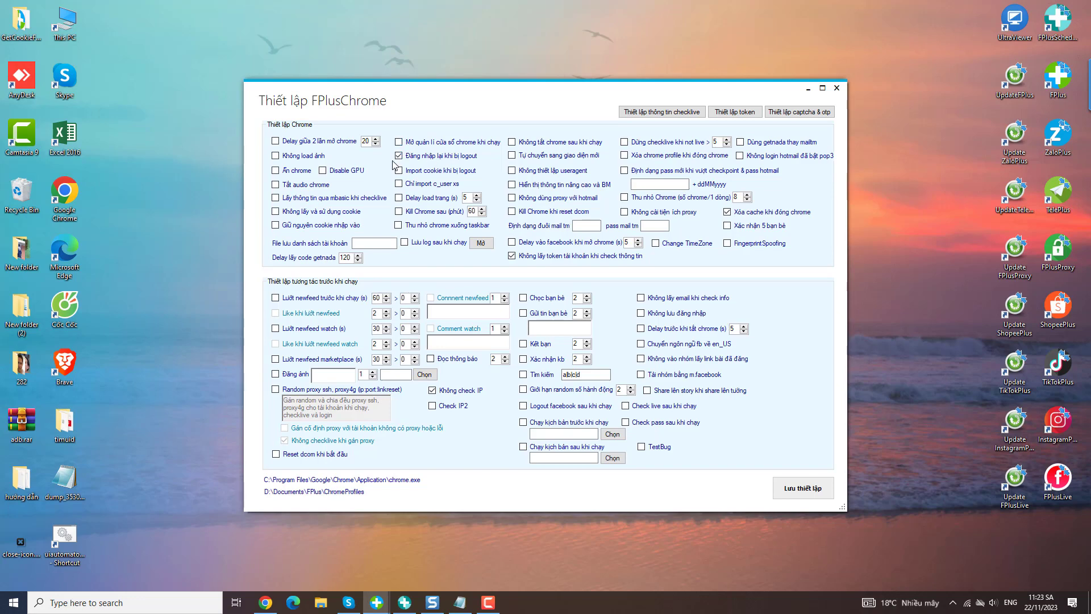
pyautogui.click(748, 244)
pyautogui.click(727, 211)
pyautogui.click(728, 211)
pyautogui.click(414, 170)
pyautogui.click(807, 491)
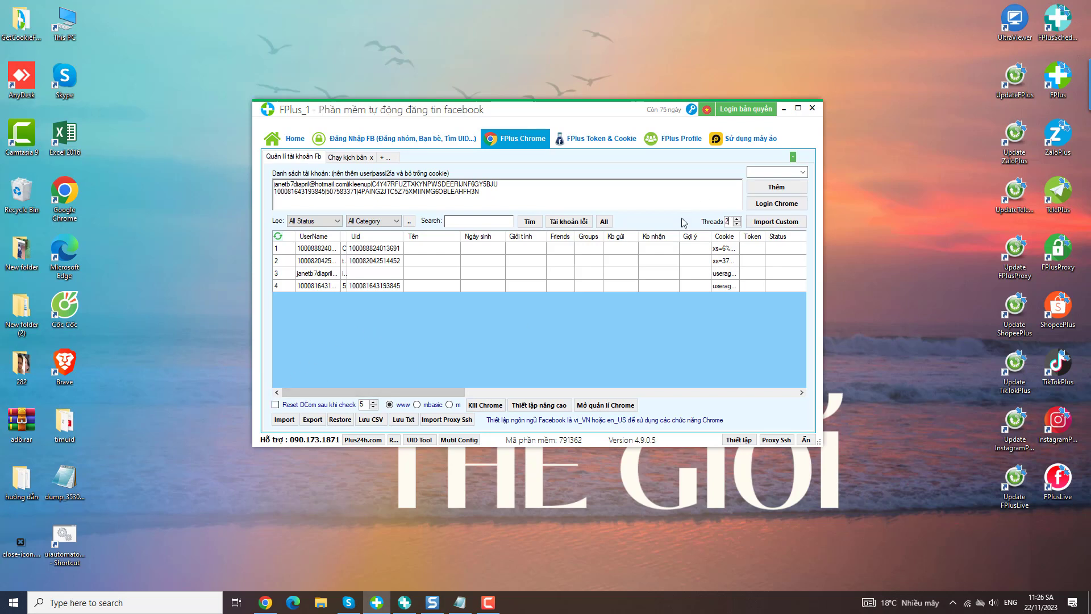
# Set Threads to 2, enable Reset DCom after every 2 checks, and select all accounts in the list
pyautogui.click(737, 219)
pyautogui.click(274, 405)
pyautogui.doubleClick(361, 405)
pyautogui.write('2')
pyautogui.click(386, 279)
pyautogui.hotkey('ctrl', 'a')
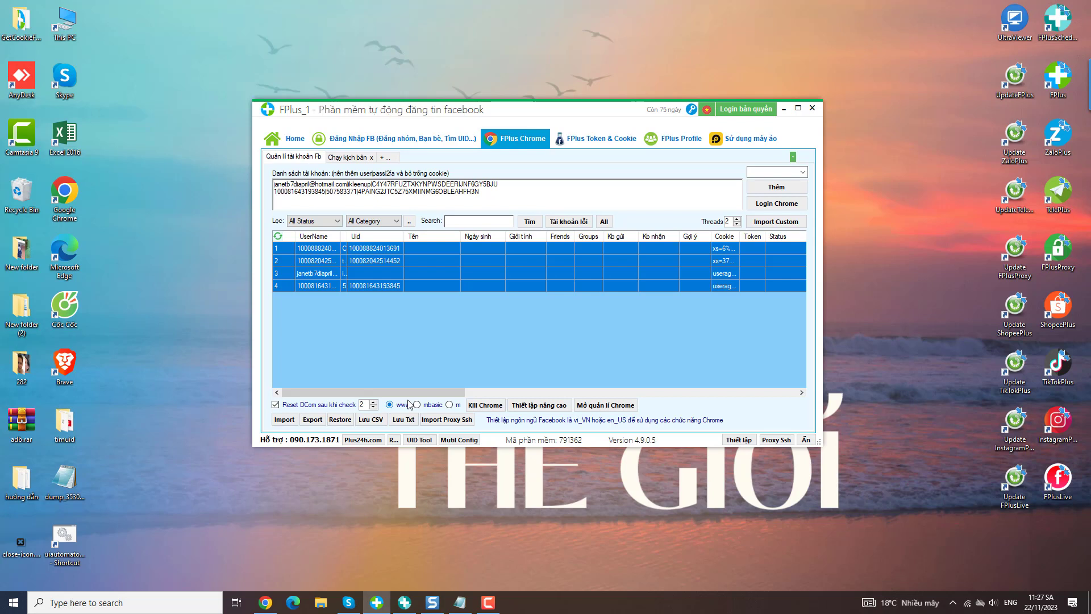
# Run Kill Chrome, view the Chrome window manager, and close it
pyautogui.click(484, 405)
pyautogui.click(606, 405)
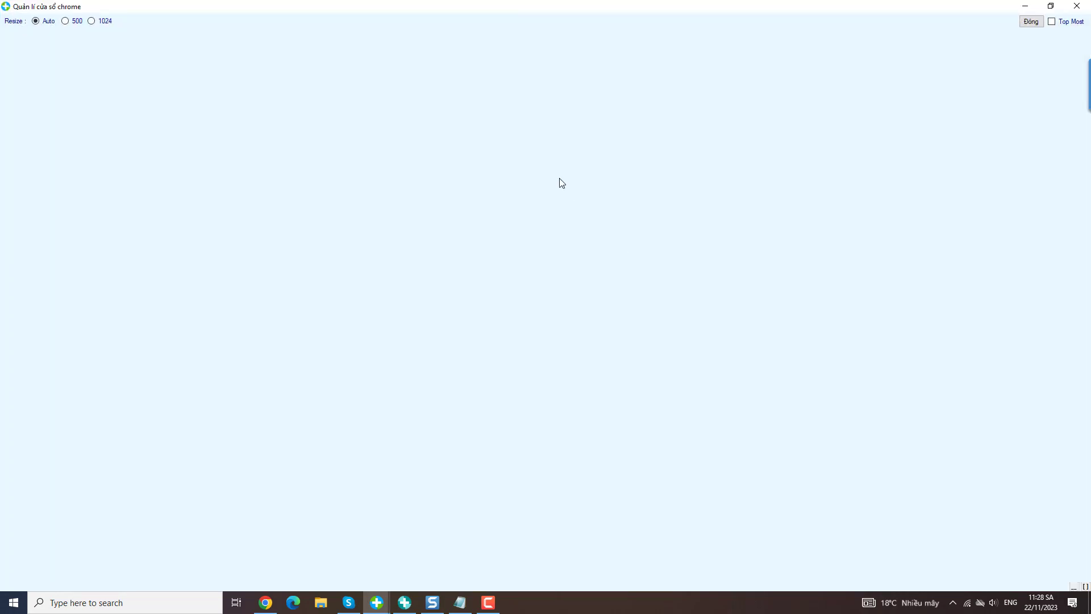
pyautogui.click(1076, 5)
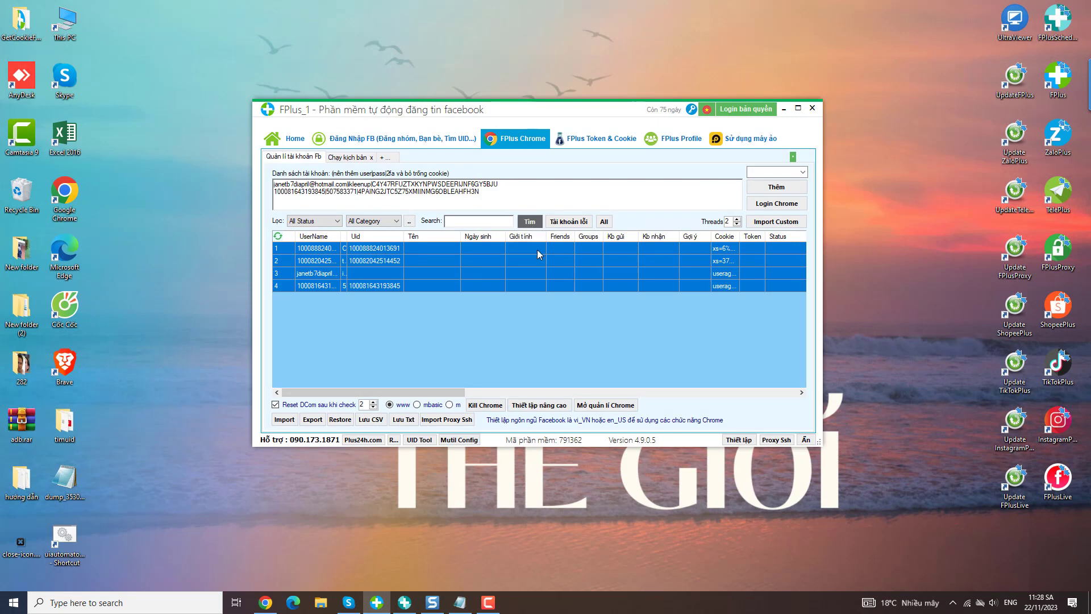
# Enable Mở quản lí cửa sổ chrome khi chạy and Disable GPU in the advanced settings, saving after each change
pyautogui.click(546, 406)
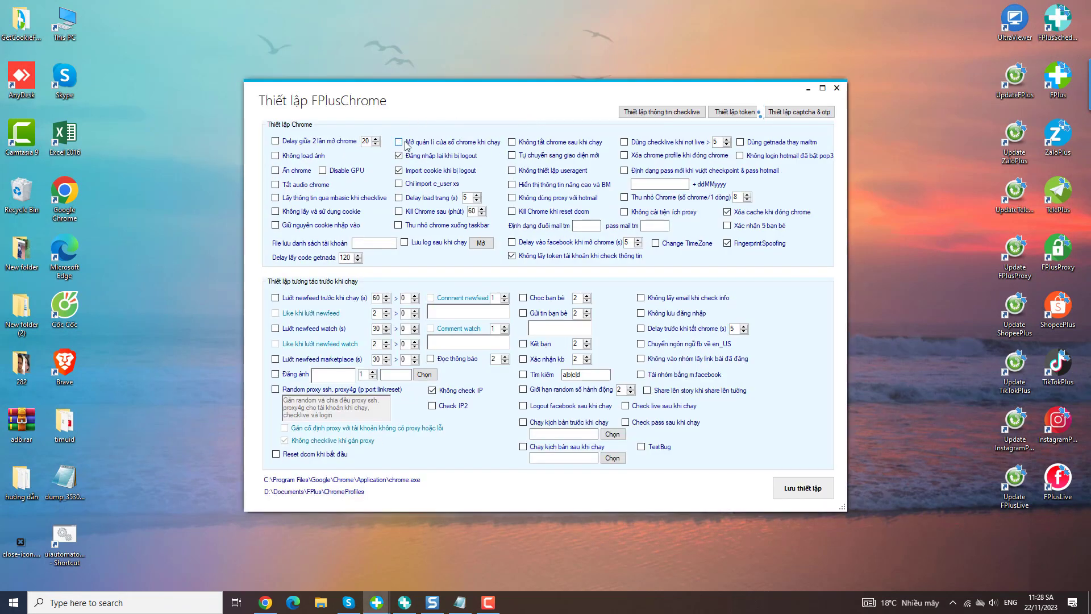
pyautogui.click(399, 142)
pyautogui.click(806, 488)
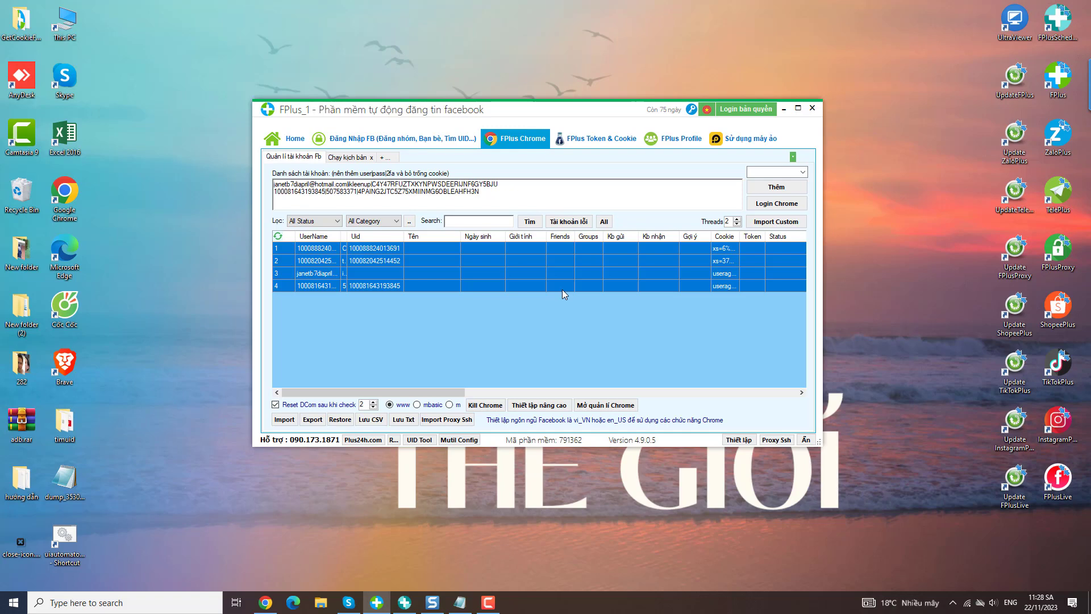
pyautogui.click(539, 404)
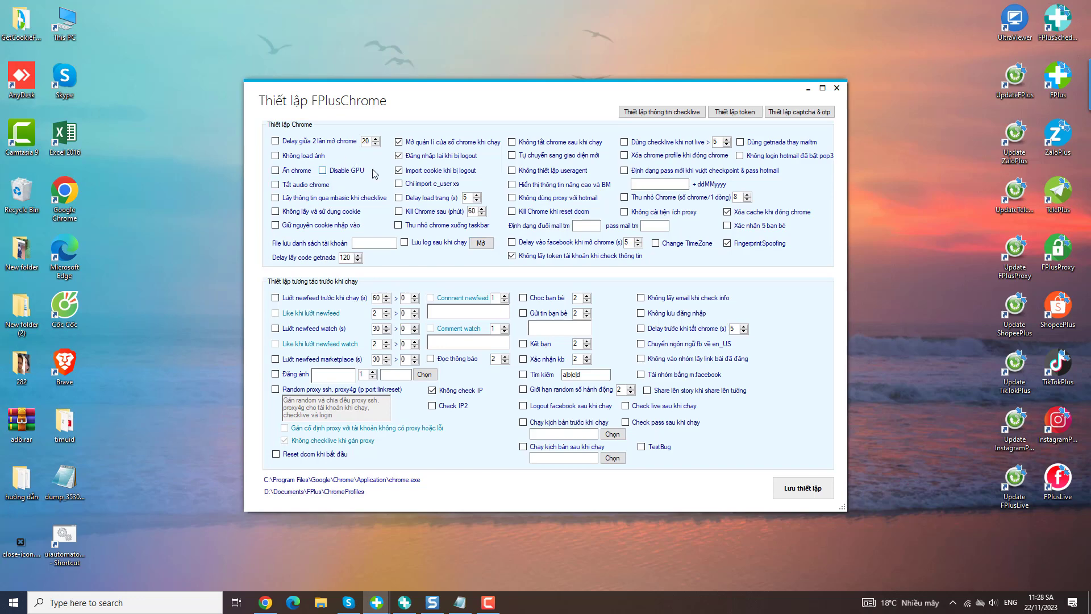
pyautogui.click(323, 171)
pyautogui.click(803, 488)
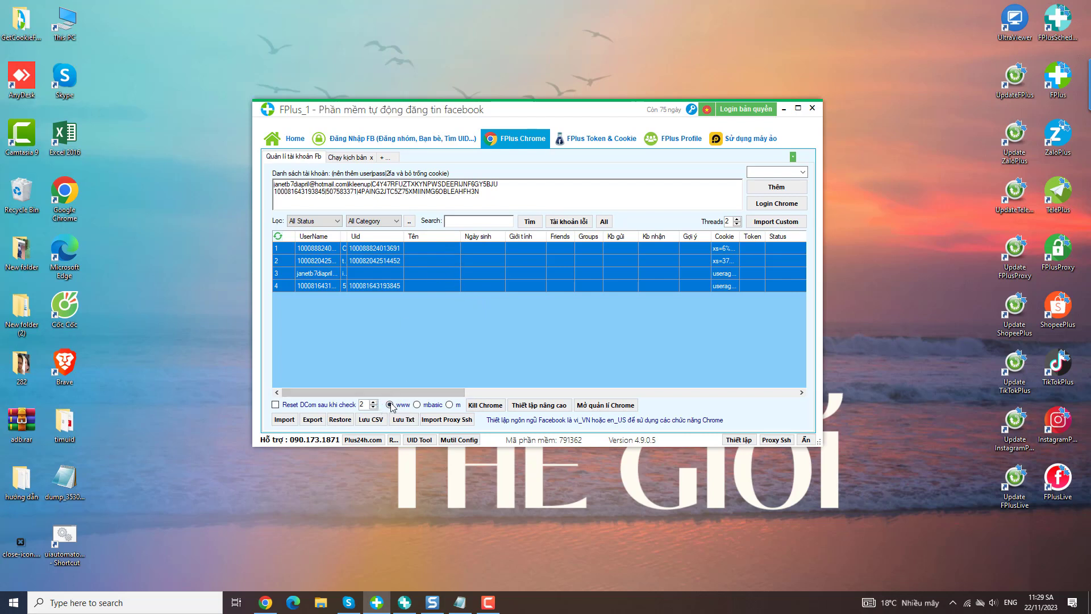
# Log the selected accounts in with Login User|Pass và không check info
pyautogui.rightClick(426, 257)
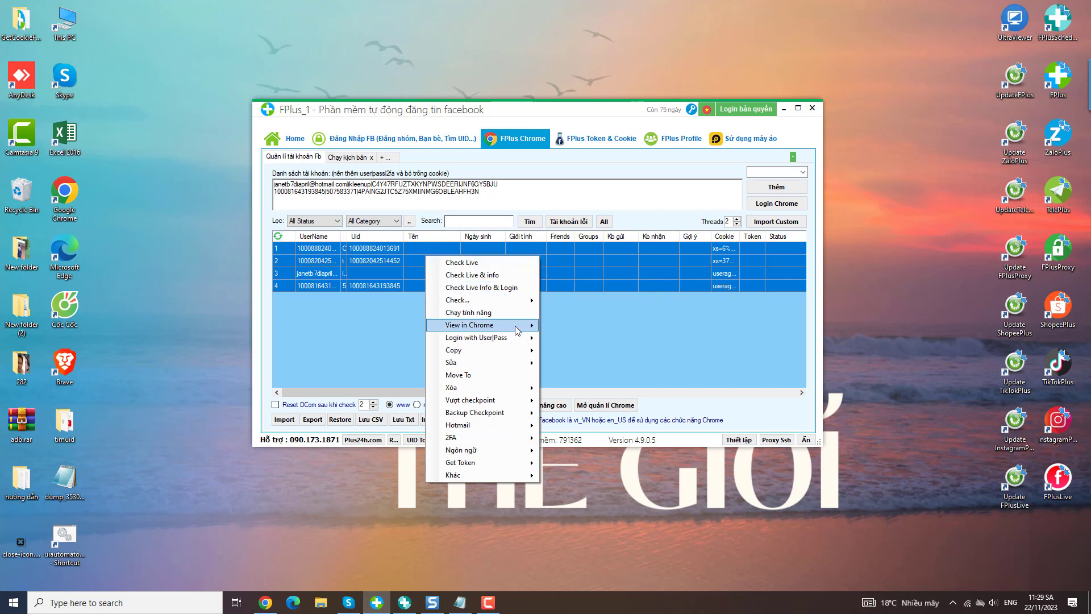
pyautogui.moveTo(514, 338)
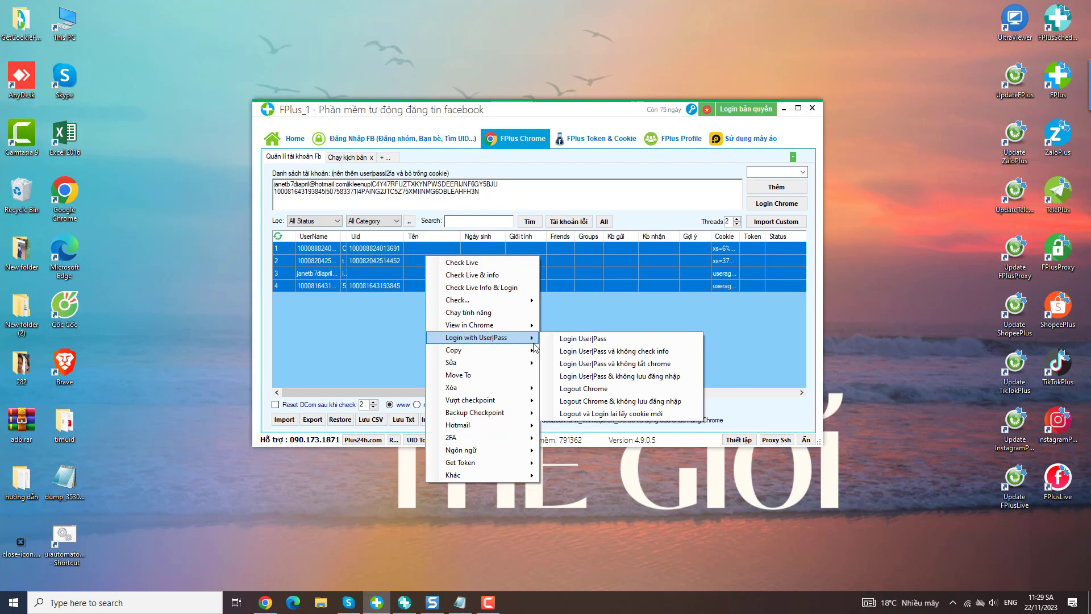
pyautogui.click(620, 352)
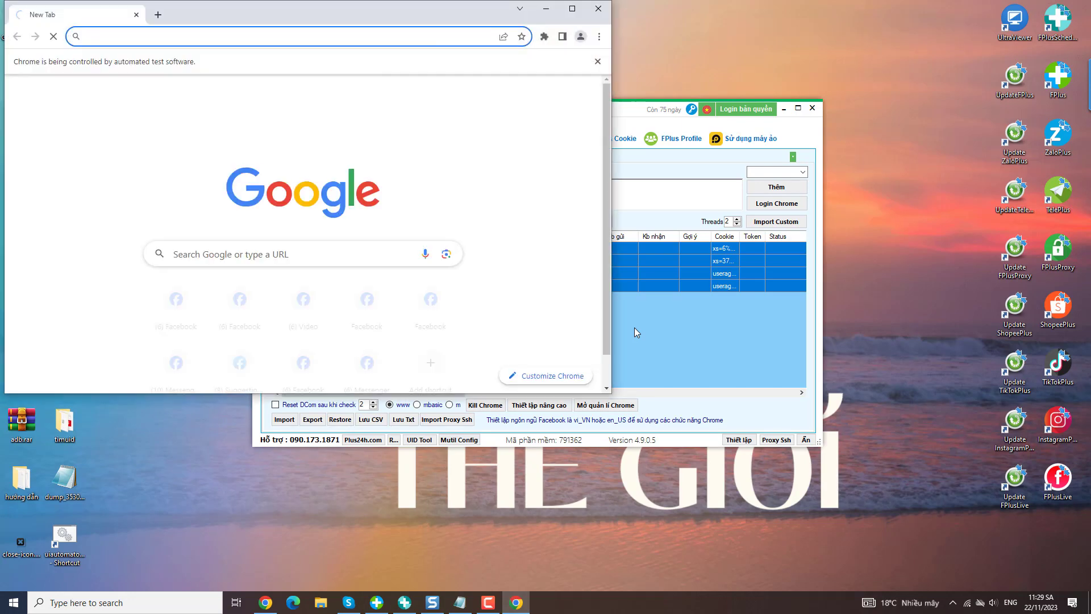
pyautogui.click(682, 399)
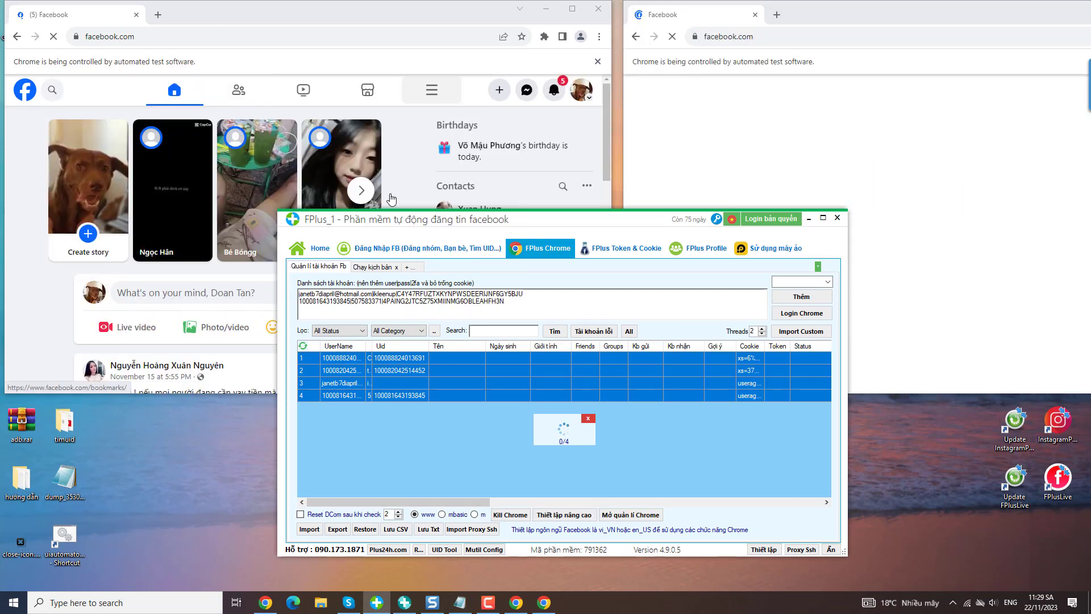
# Review the advanced Chrome settings without changes and look at the two automated Facebook windows
pyautogui.click(578, 516)
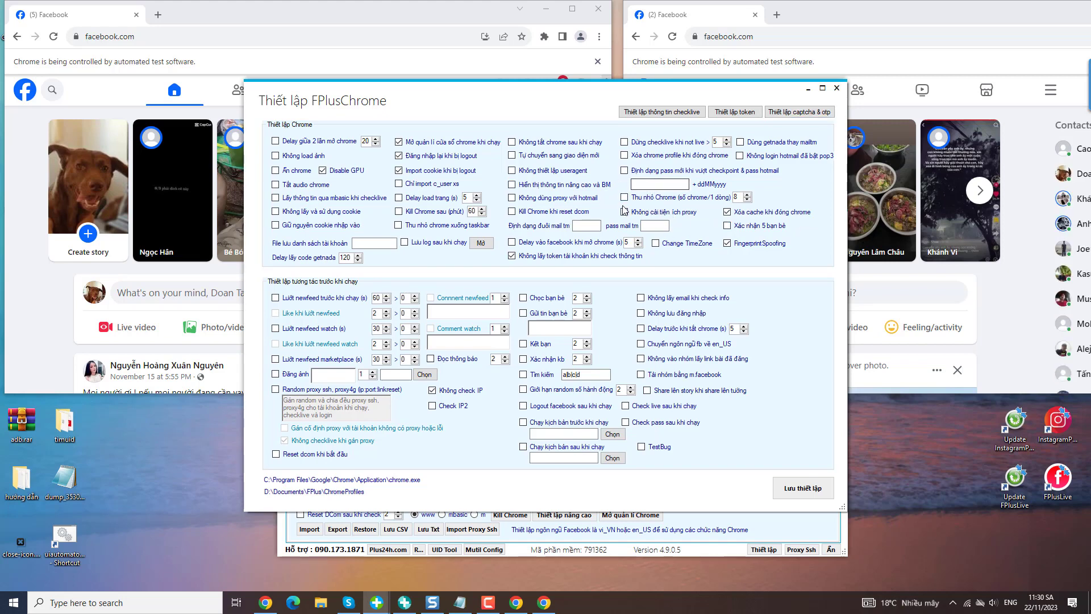
pyautogui.click(838, 87)
pyautogui.click(372, 8)
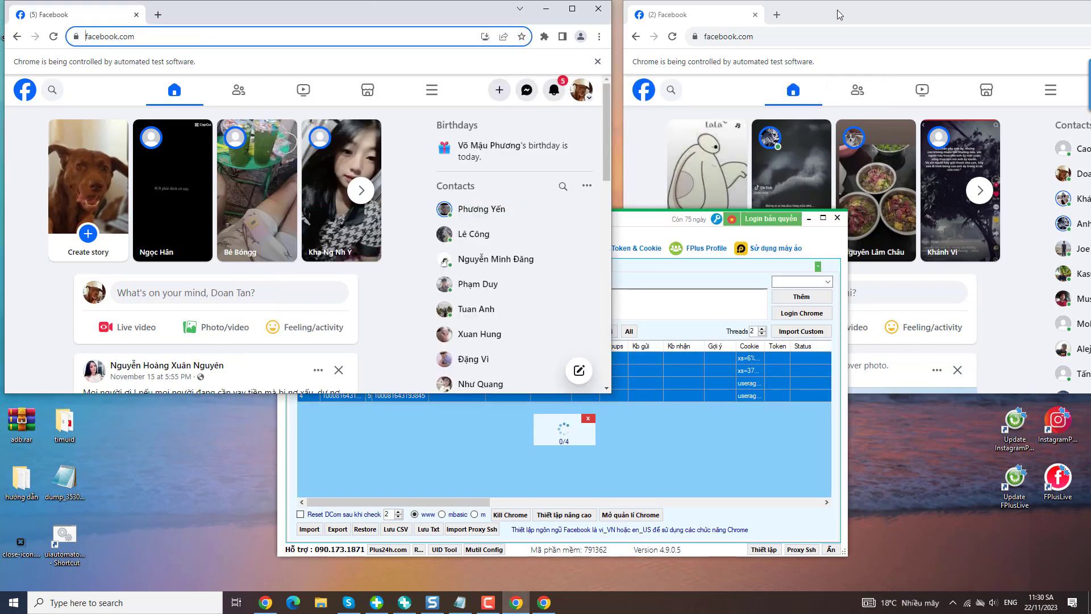
pyautogui.click(838, 14)
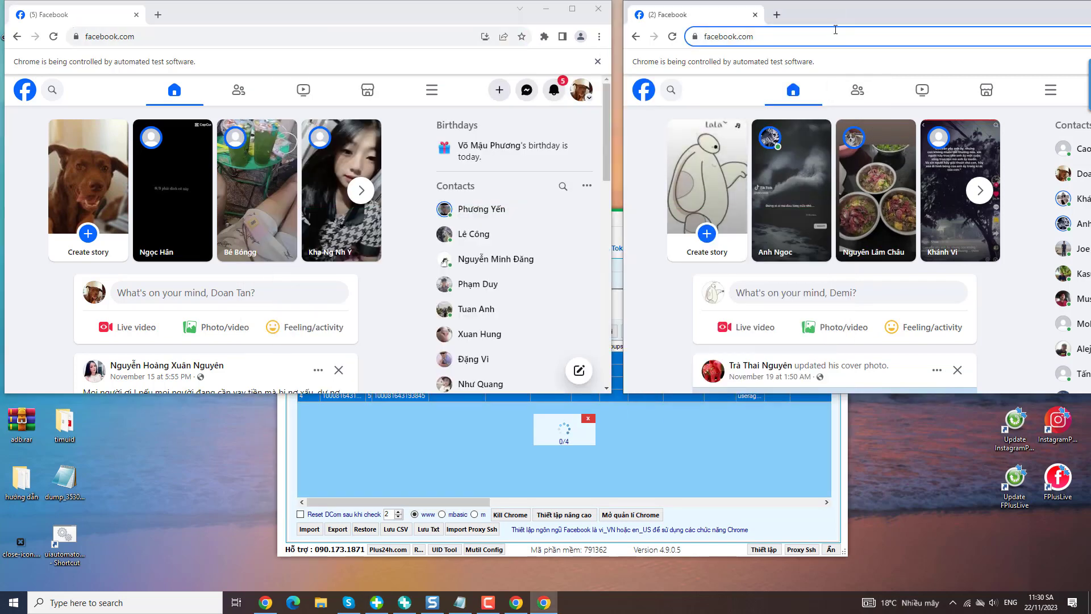